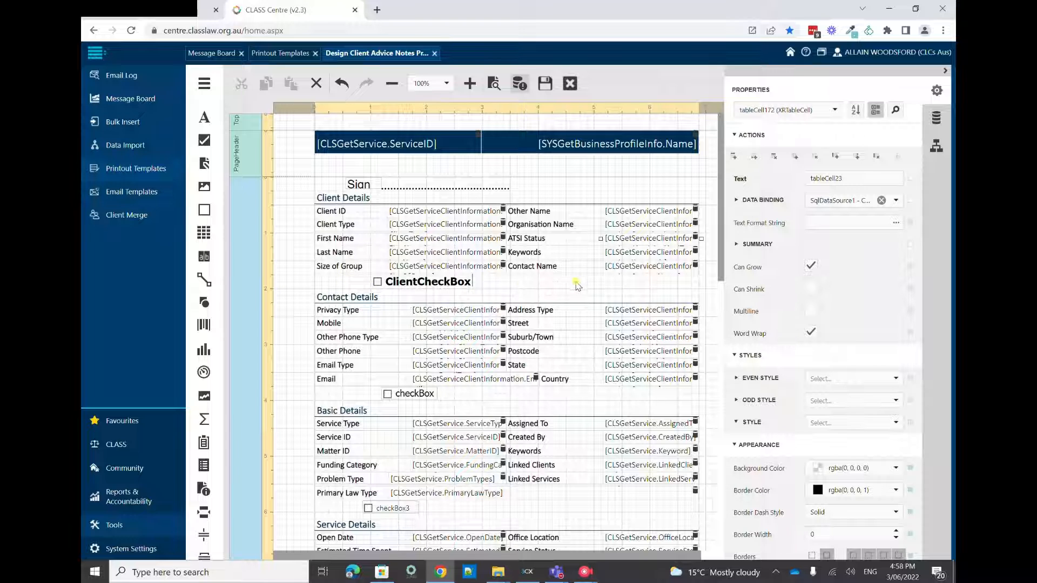
# Delete the ClientCheckBox control and insert a table row below the Contact Name row in Client Details
pyautogui.click(449, 283)
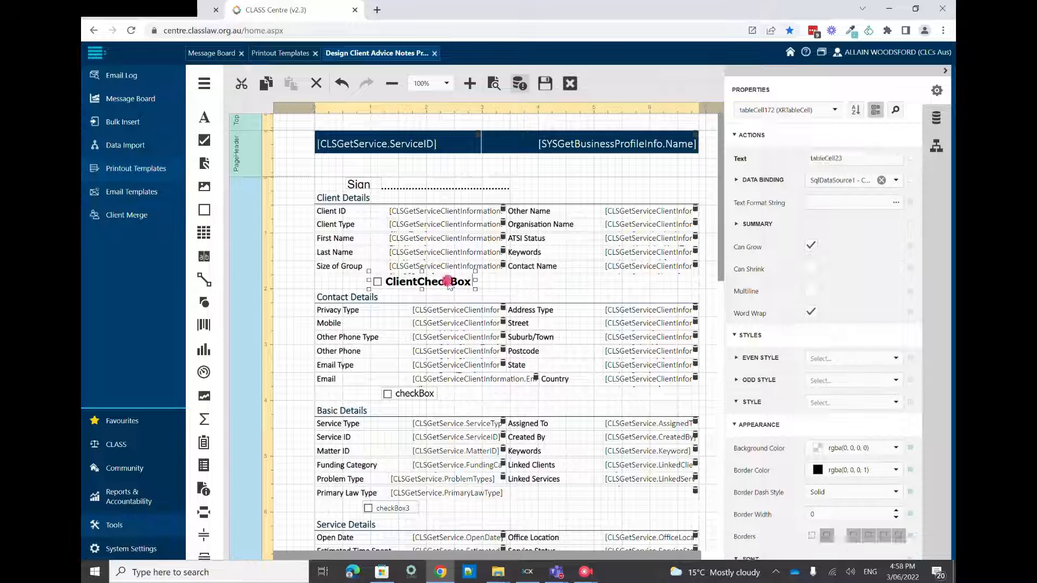
pyautogui.click(317, 84)
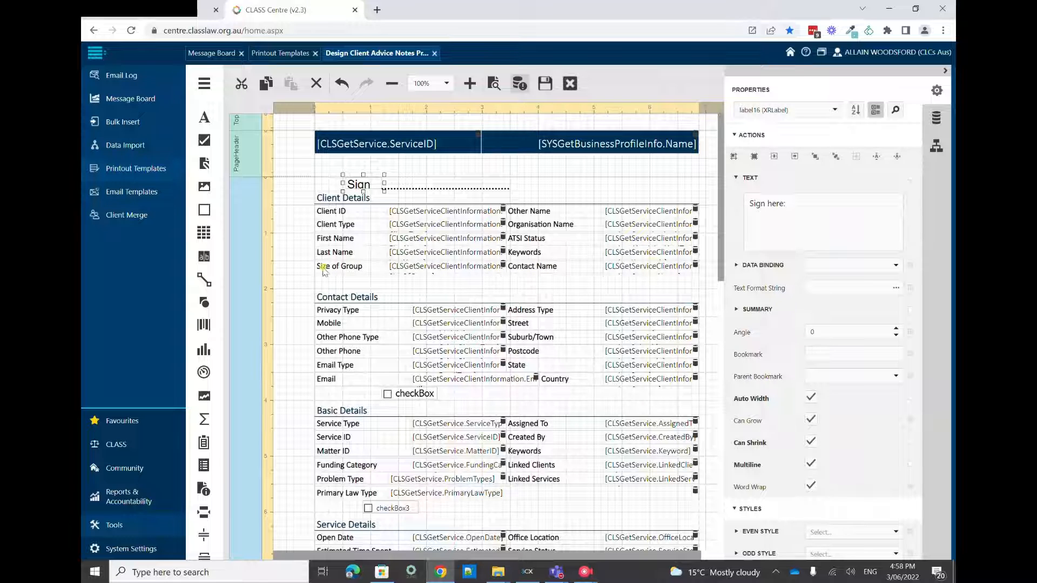
pyautogui.click(524, 268)
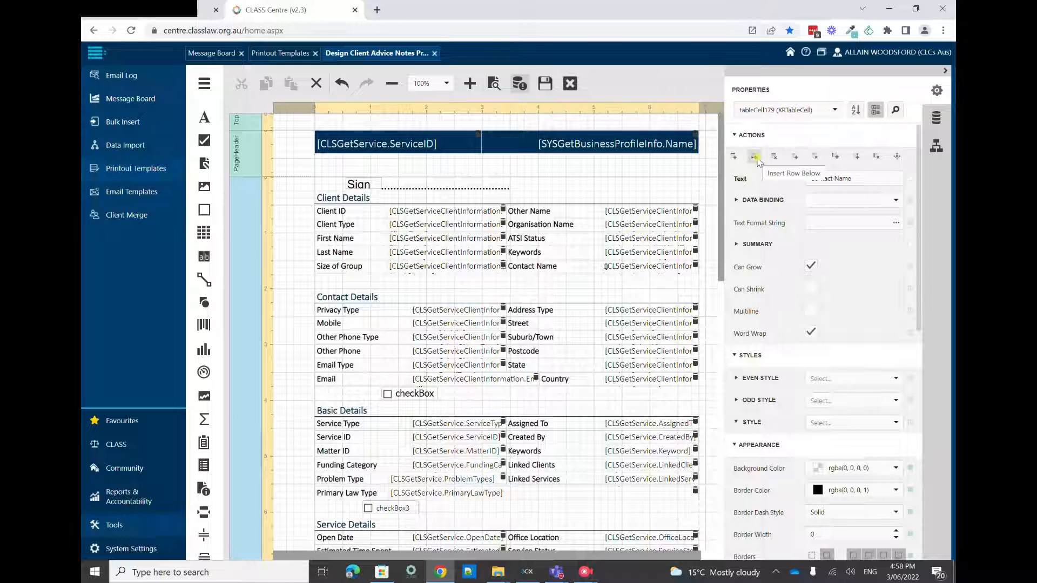
pyautogui.click(755, 157)
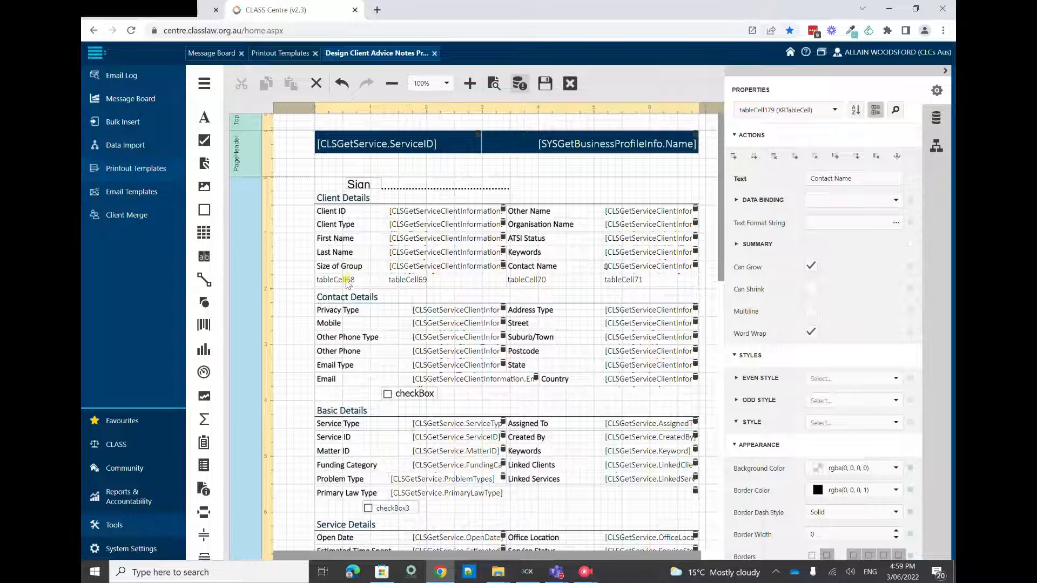
# Delete the last two cells of the new Client Details row, leaving a label cell and a value cell
pyautogui.click(346, 281)
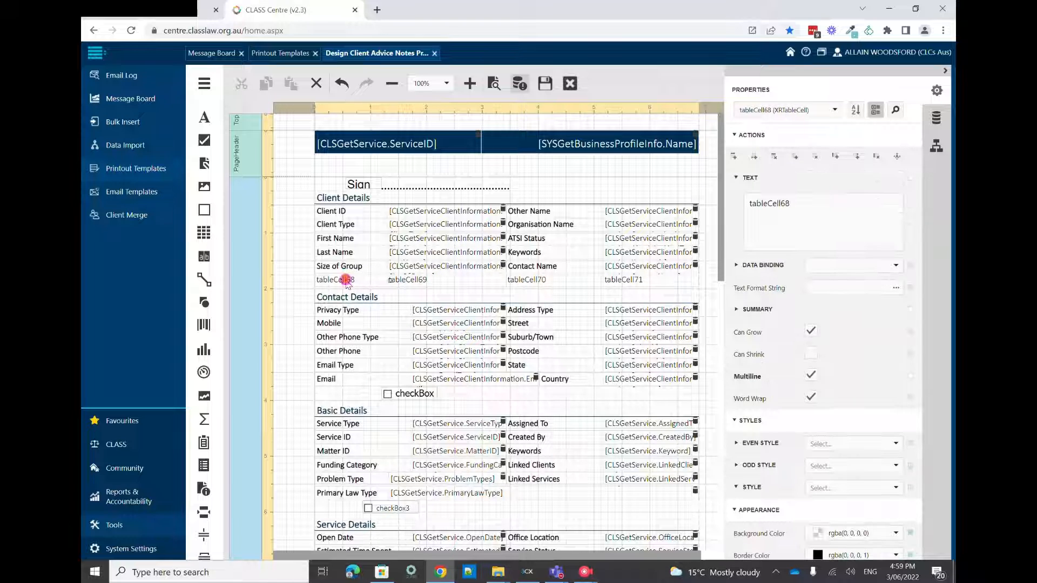
pyautogui.click(561, 278)
pyautogui.click(629, 281)
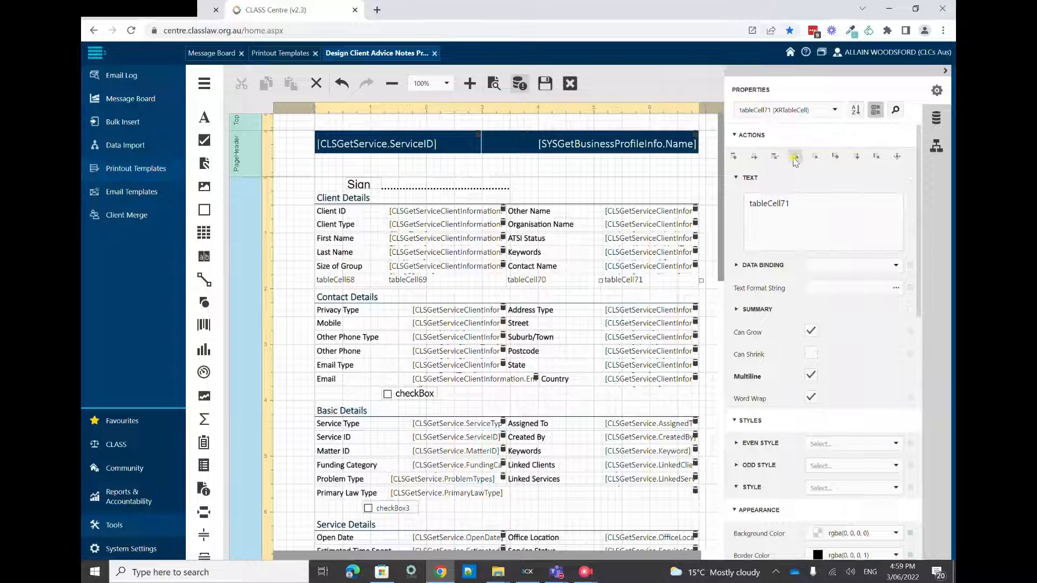
pyautogui.click(815, 157)
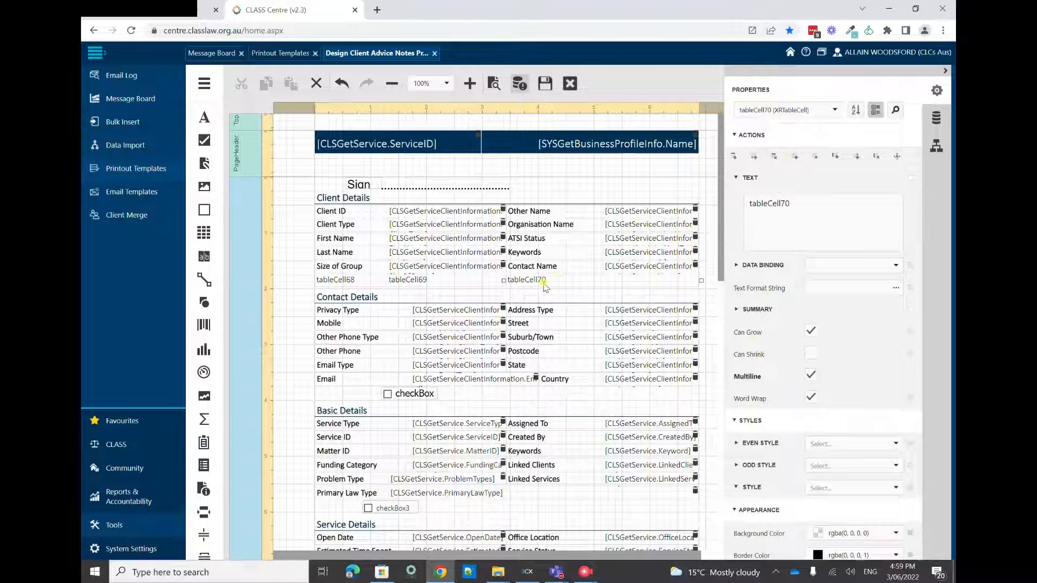
pyautogui.click(317, 84)
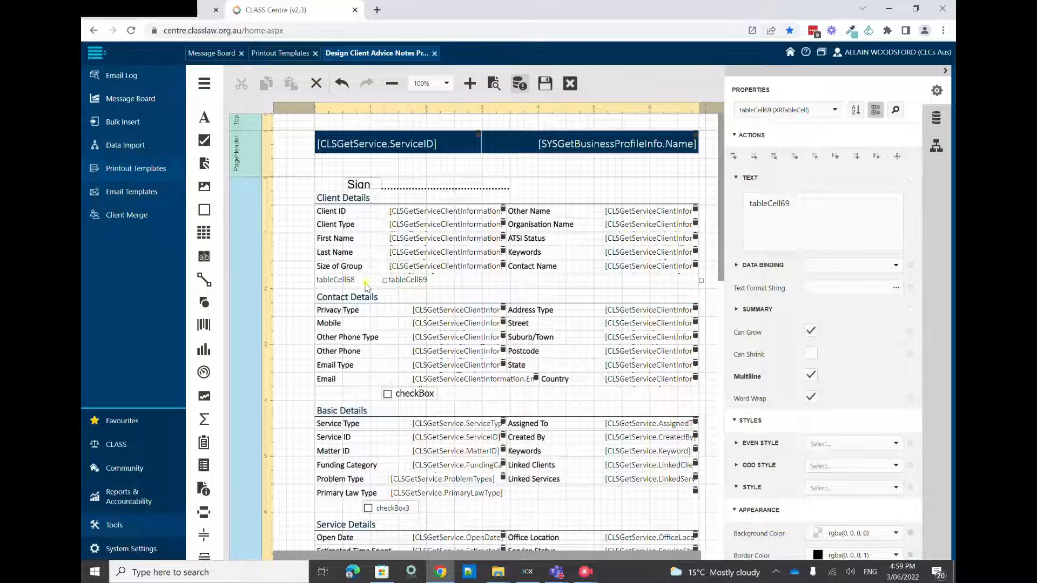
# Set the text of the new row's first cell to "Favourite Colour"
pyautogui.click(348, 280)
pyautogui.moveTo(808, 208); pyautogui.dragTo(736, 216)
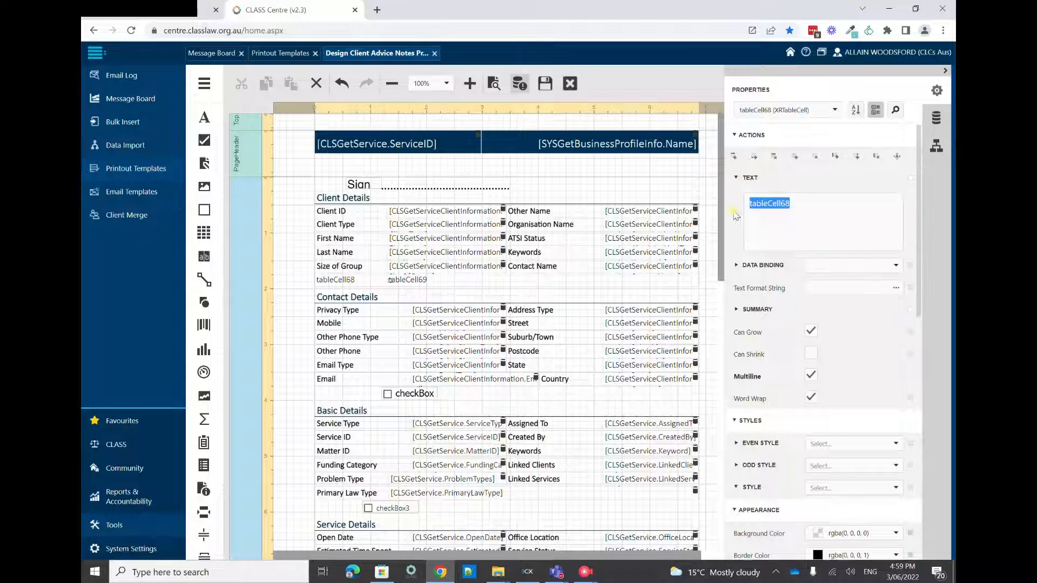
pyautogui.write('Fa')
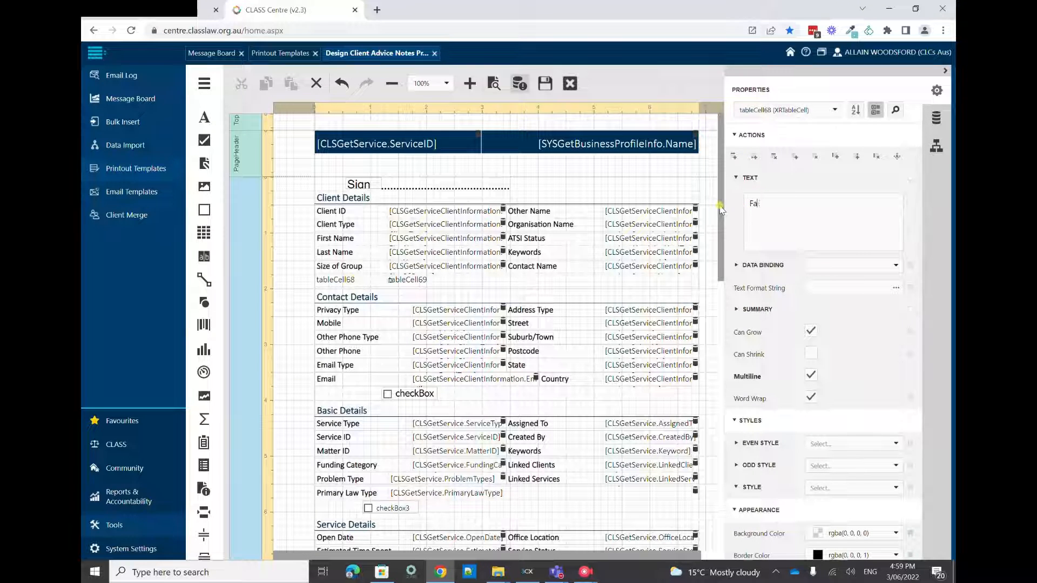
pyautogui.write('vourite Colour')
pyautogui.press('Return')
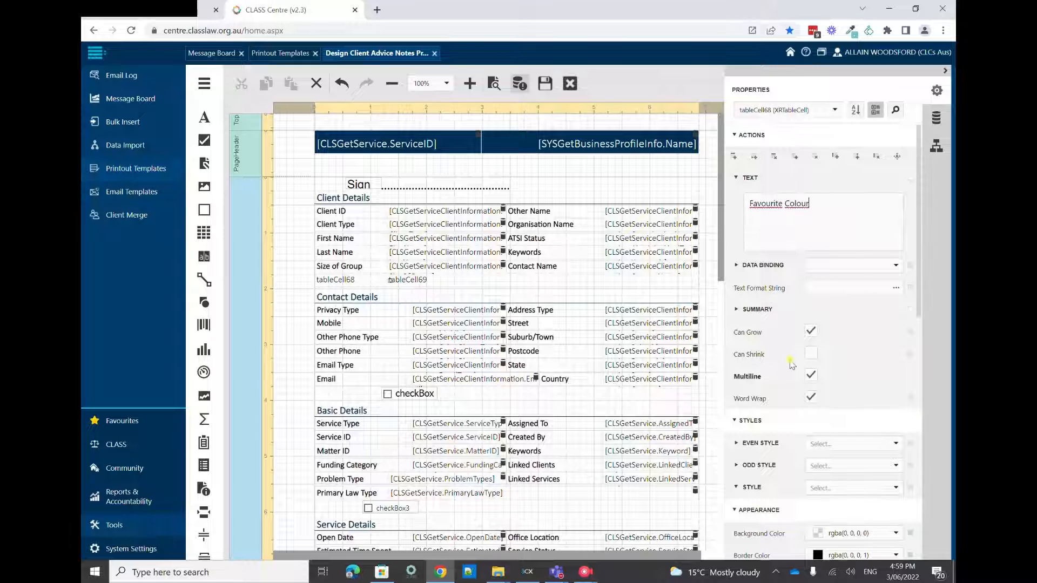
# Make the Favourite Colour label's font bold
pyautogui.scroll(-2, 840, 339)
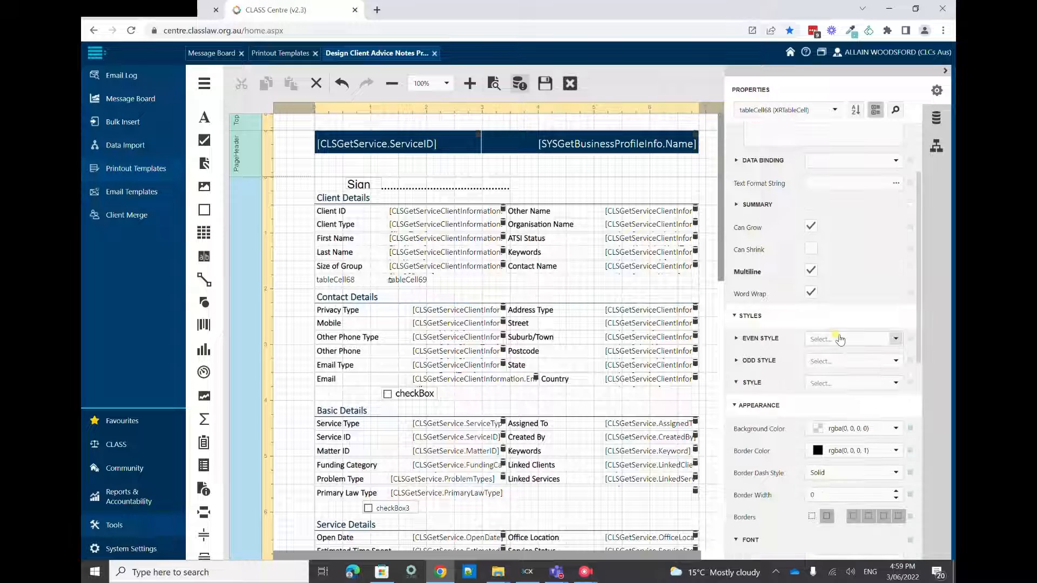
pyautogui.click(734, 318)
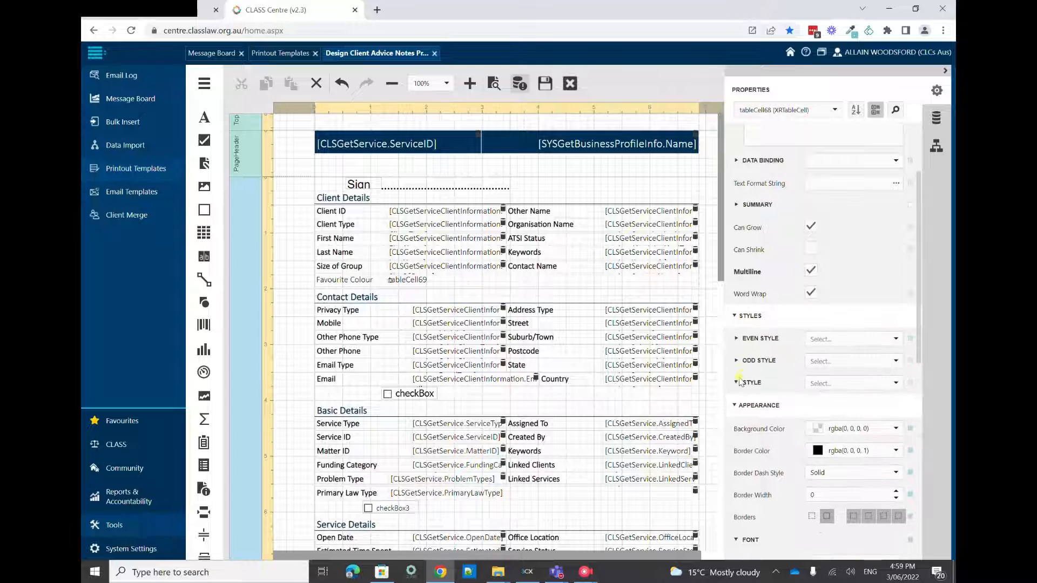
pyautogui.scroll(-2, 748, 393)
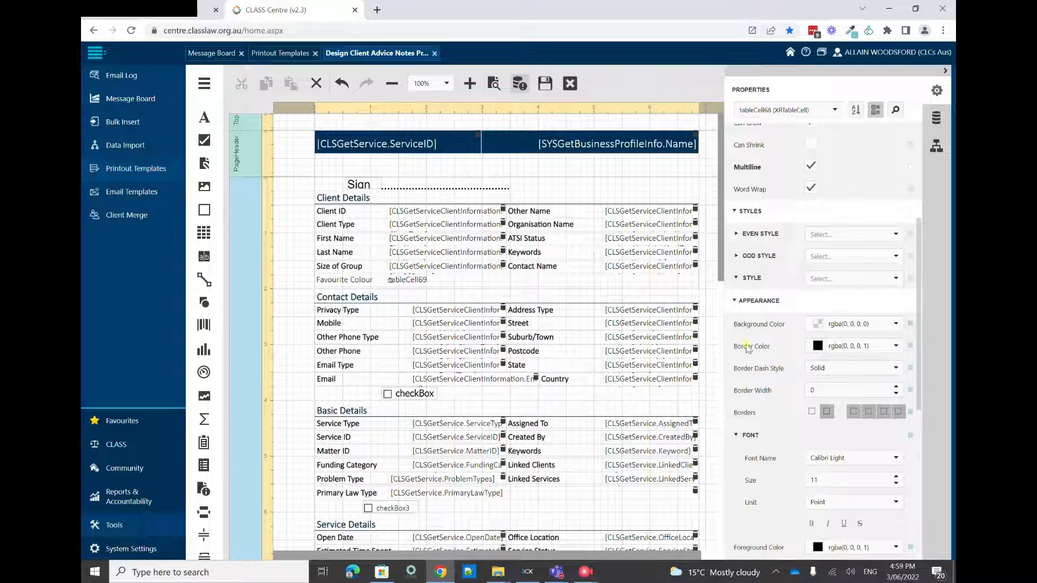
pyautogui.scroll(-2, 749, 349)
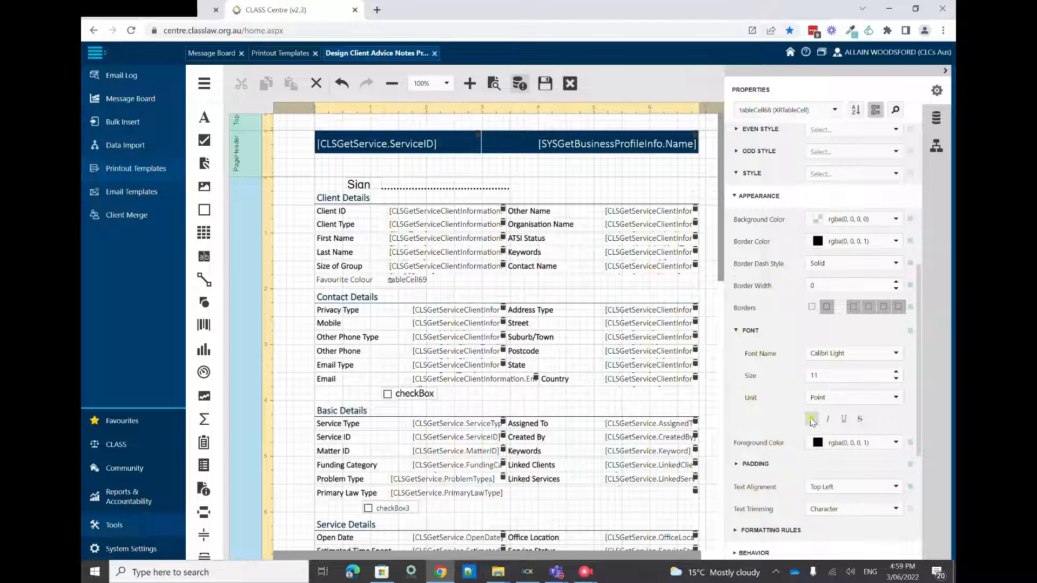
pyautogui.click(811, 419)
# Look through the CLSGetServiceClientInformation and CLSGetService fields for the client's favourite colour custom field
pyautogui.click(408, 280)
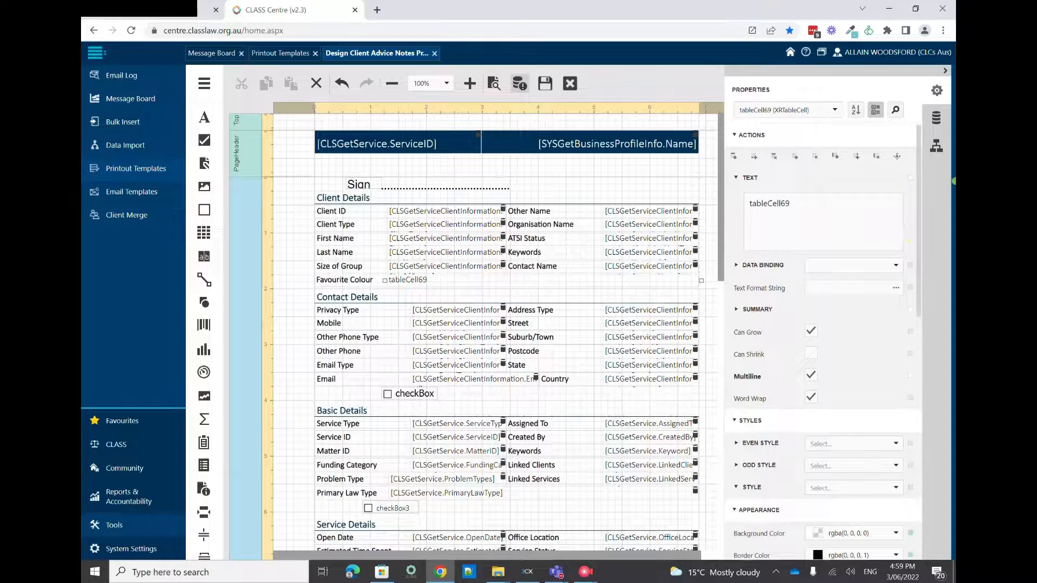
pyautogui.click(937, 118)
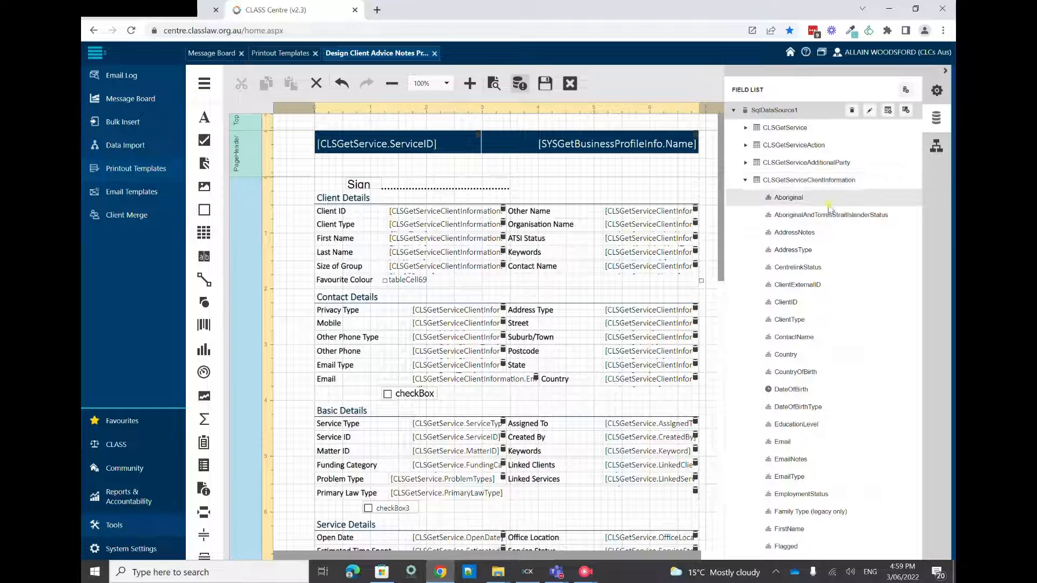
pyautogui.scroll(-8, 835, 227)
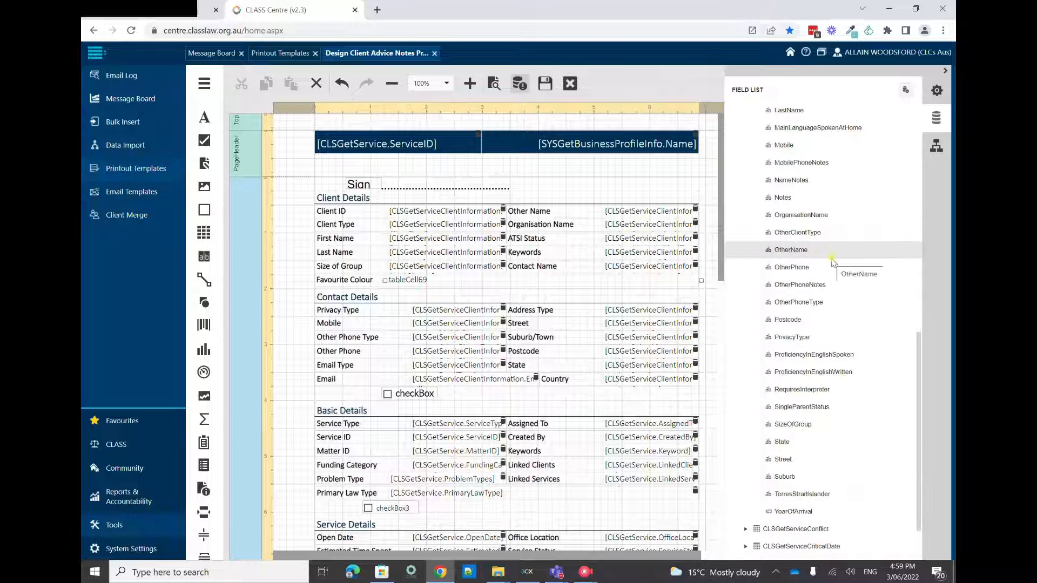
pyautogui.scroll(-2, 841, 403)
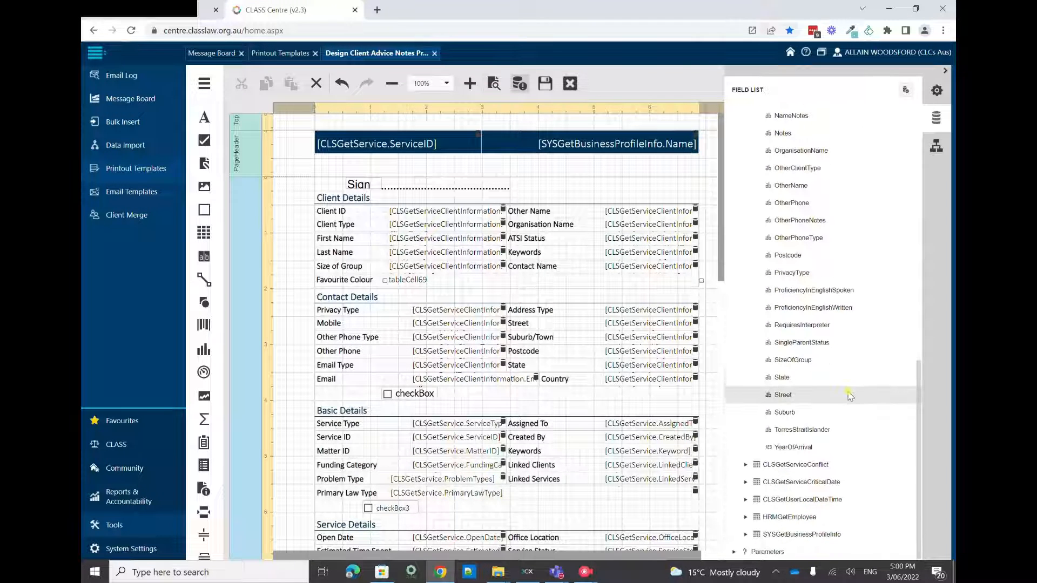
pyautogui.scroll(5, 850, 390)
pyautogui.scroll(5, 847, 378)
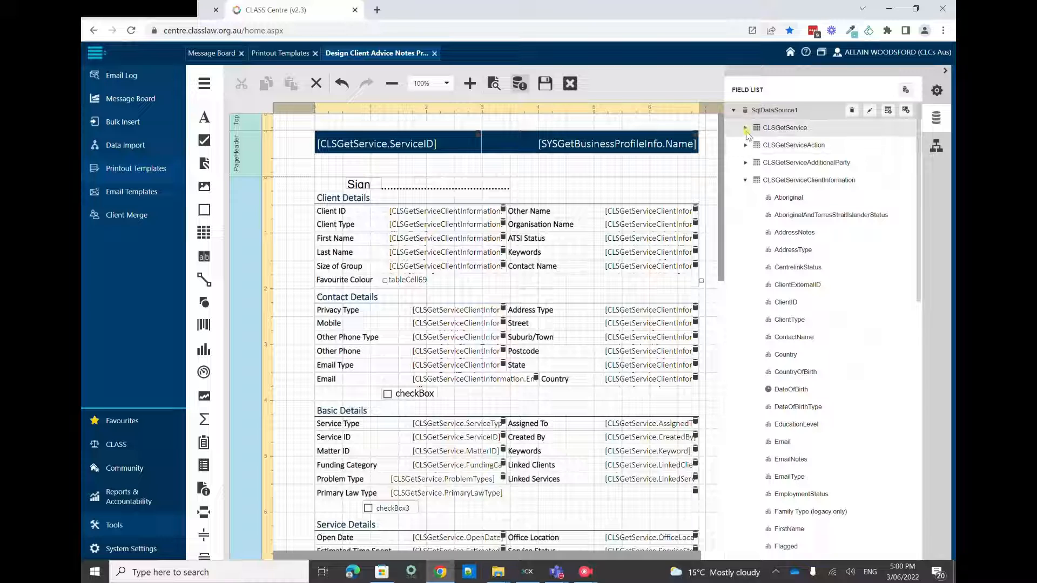
pyautogui.click(746, 129)
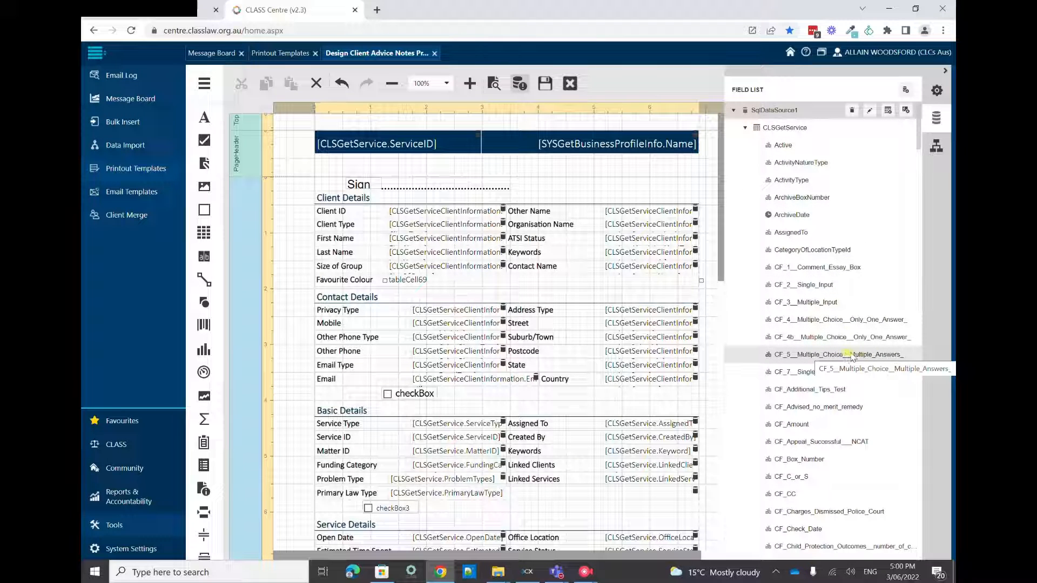
pyautogui.scroll(-2, 851, 357)
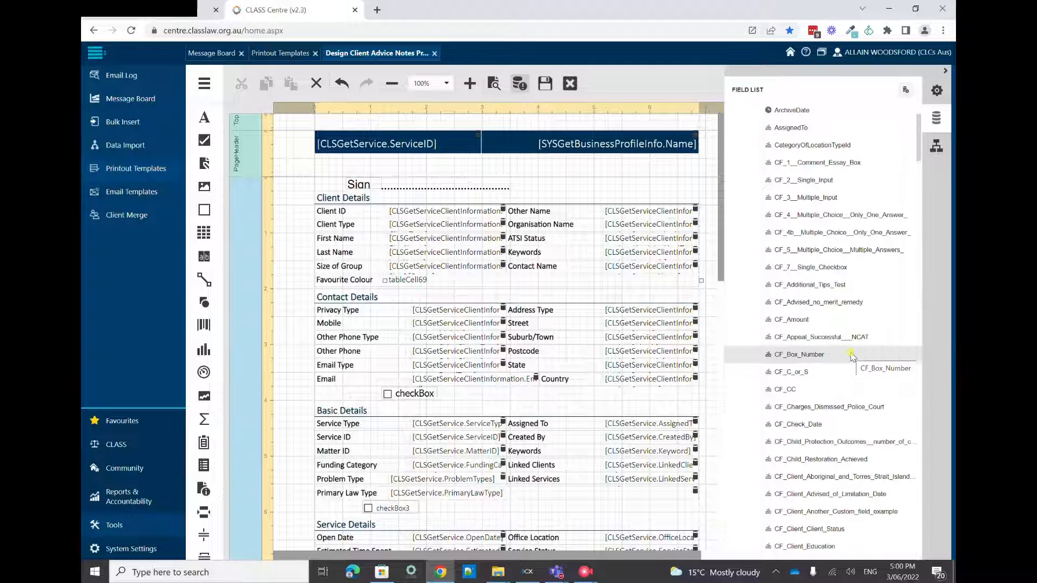
pyautogui.scroll(-2, 852, 358)
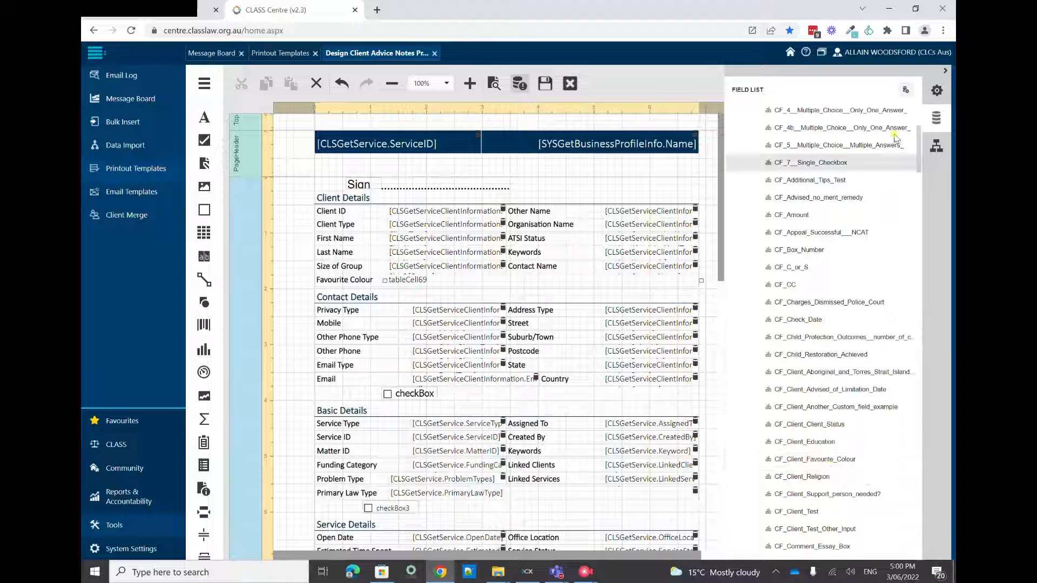
pyautogui.scroll(4, 842, 162)
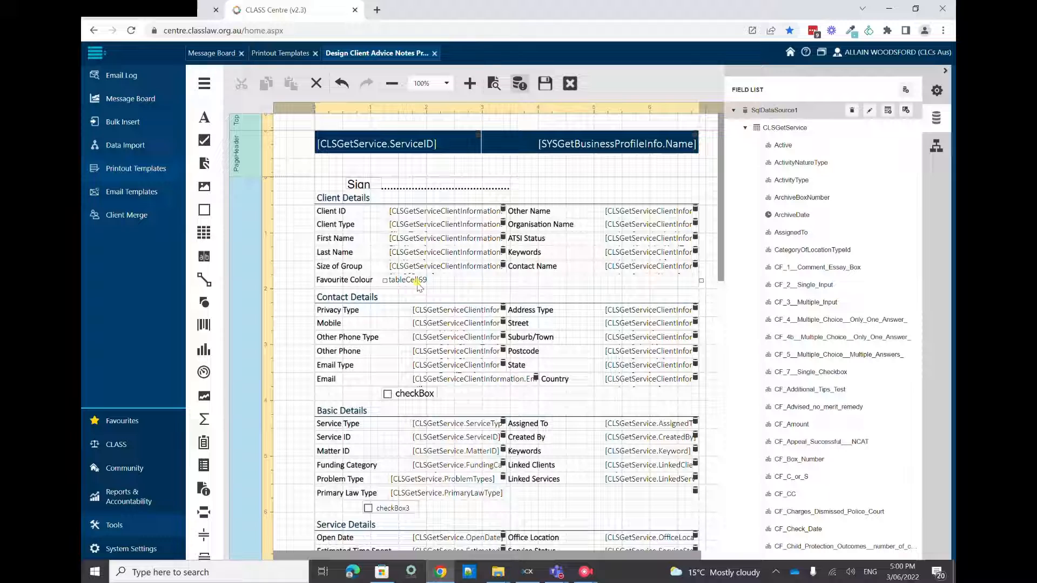
pyautogui.click(935, 147)
# Bind the cell beside Favourite Colour to the CF_Client_Favourite_Colour field of CLSGetService in SqlDataSource1
pyautogui.click(937, 90)
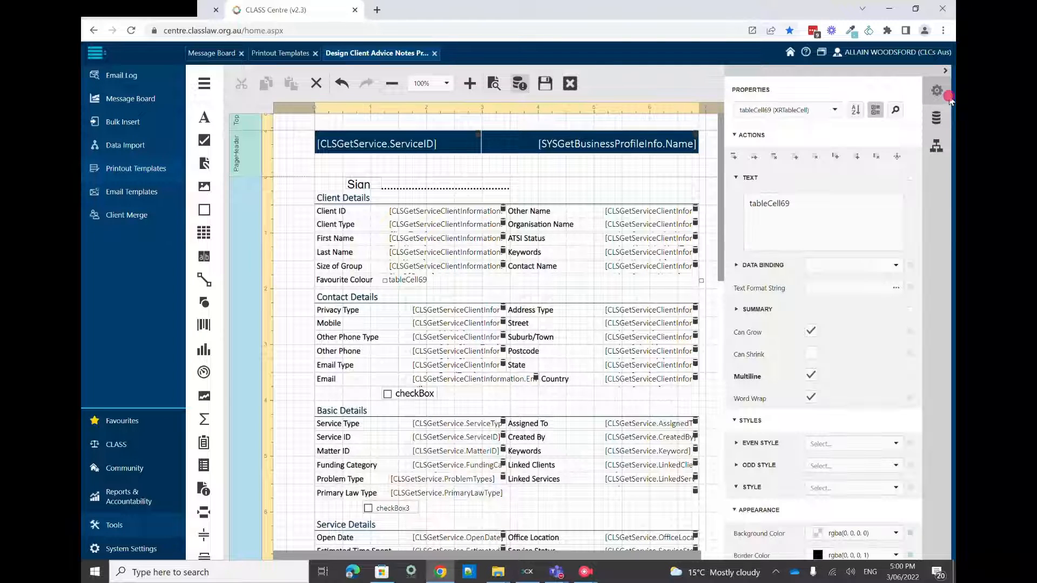
pyautogui.click(893, 267)
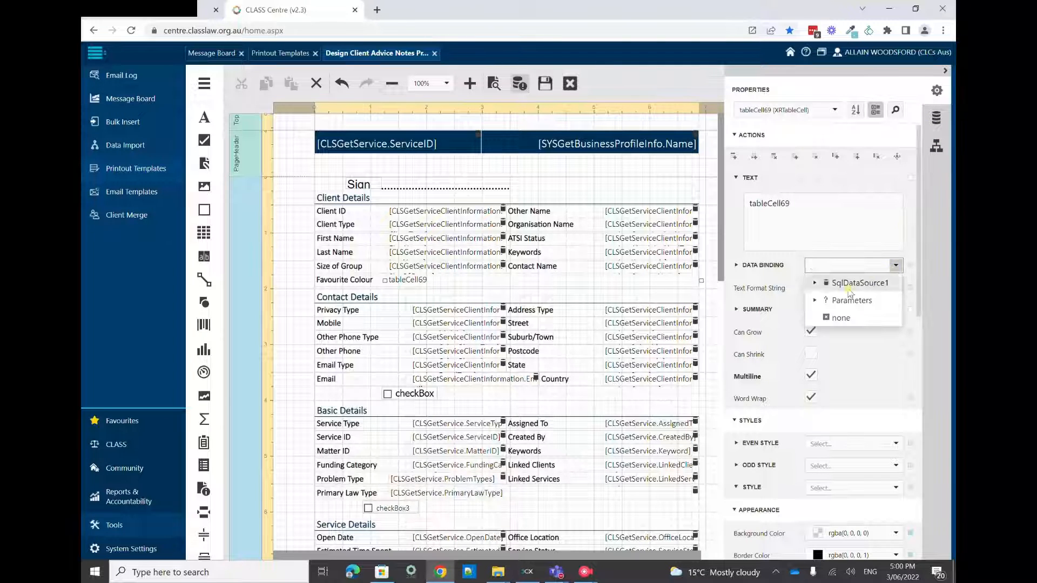
pyautogui.click(815, 283)
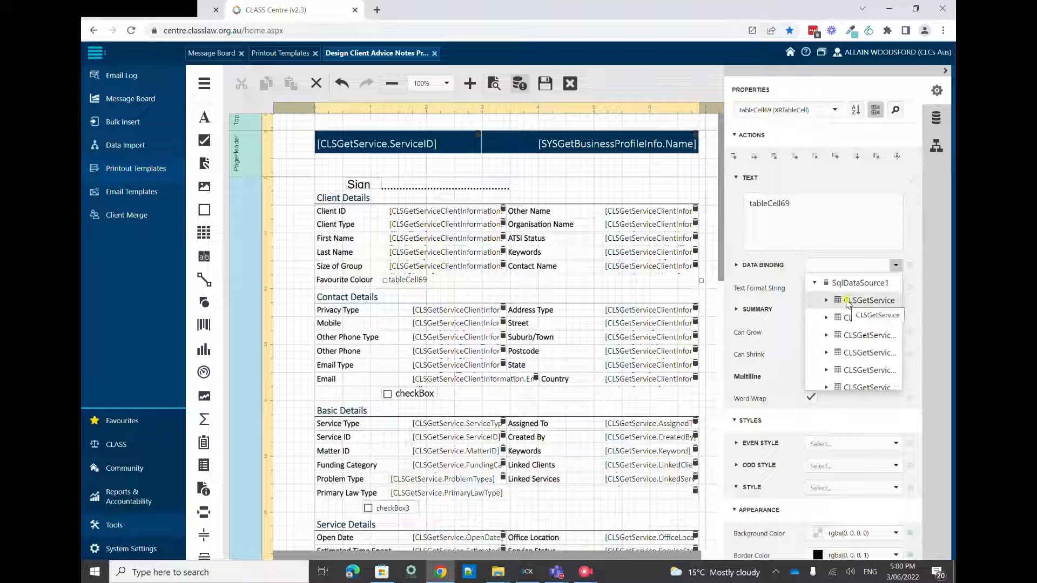
pyautogui.click(823, 301)
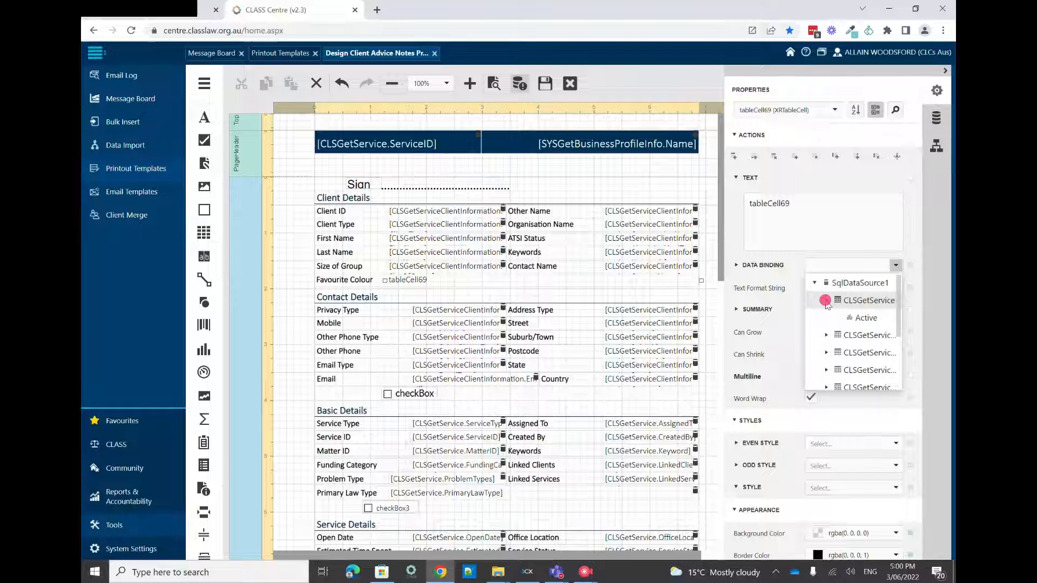
pyautogui.scroll(-4, 851, 317)
pyautogui.scroll(-3, 852, 330)
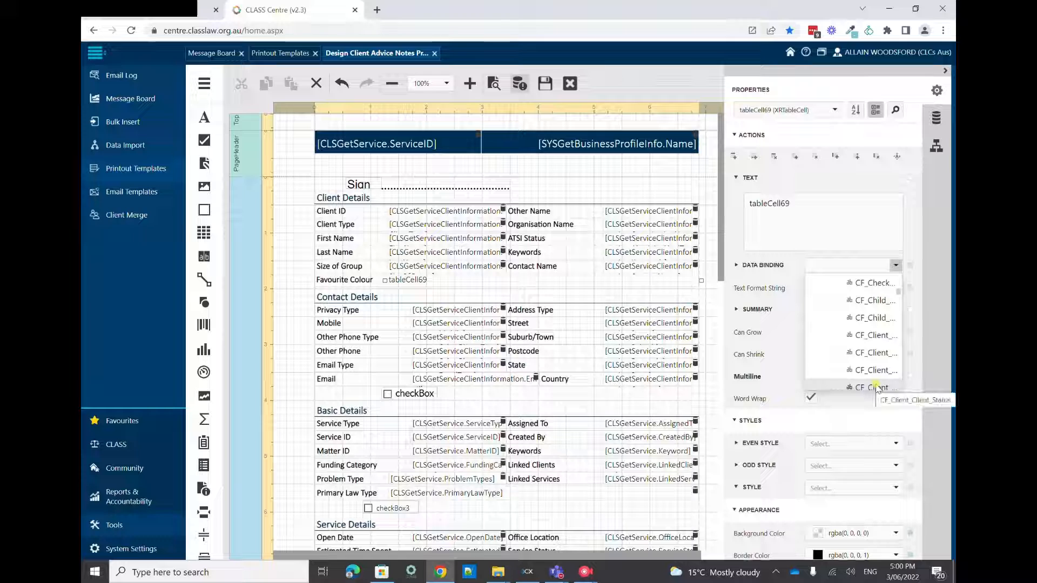
pyautogui.scroll(-2, 876, 388)
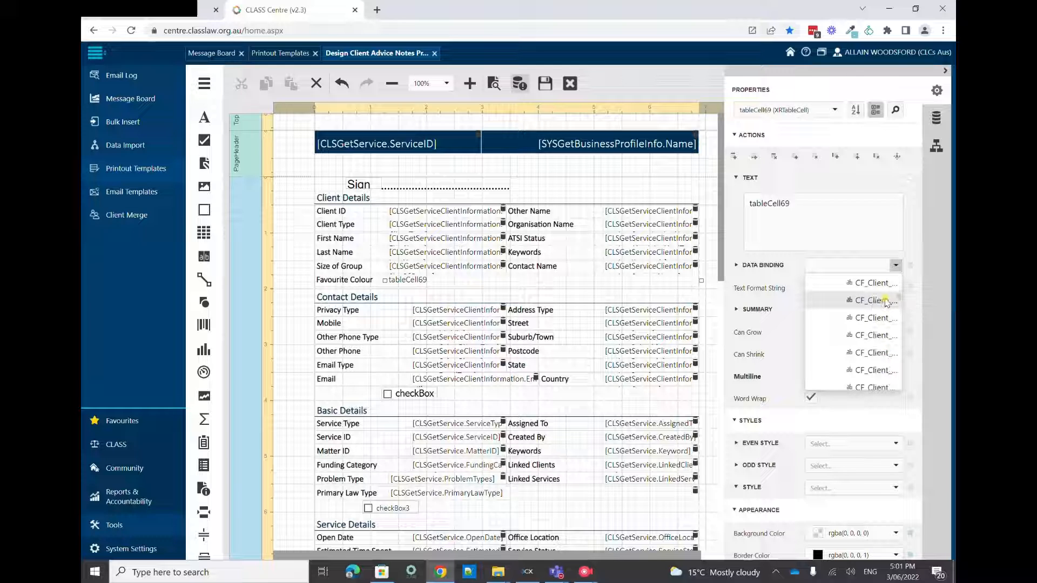
pyautogui.scroll(3, 886, 305)
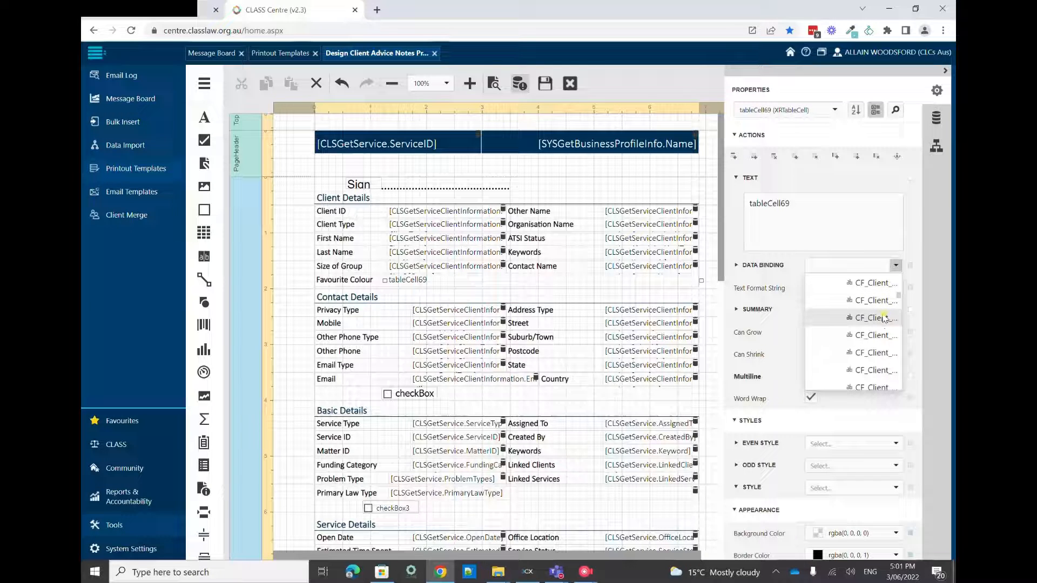
pyautogui.click(884, 318)
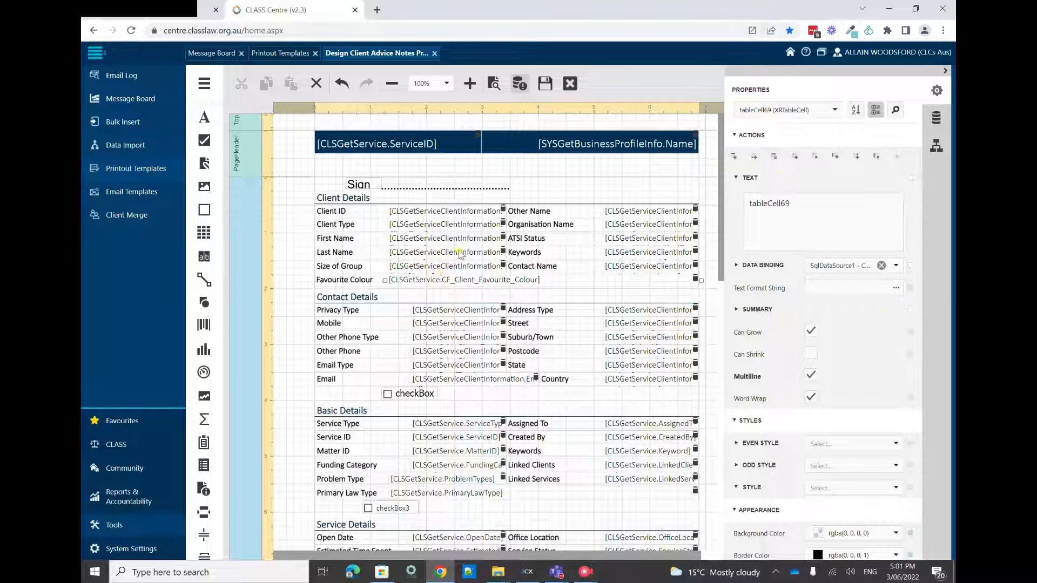
pyautogui.click(460, 254)
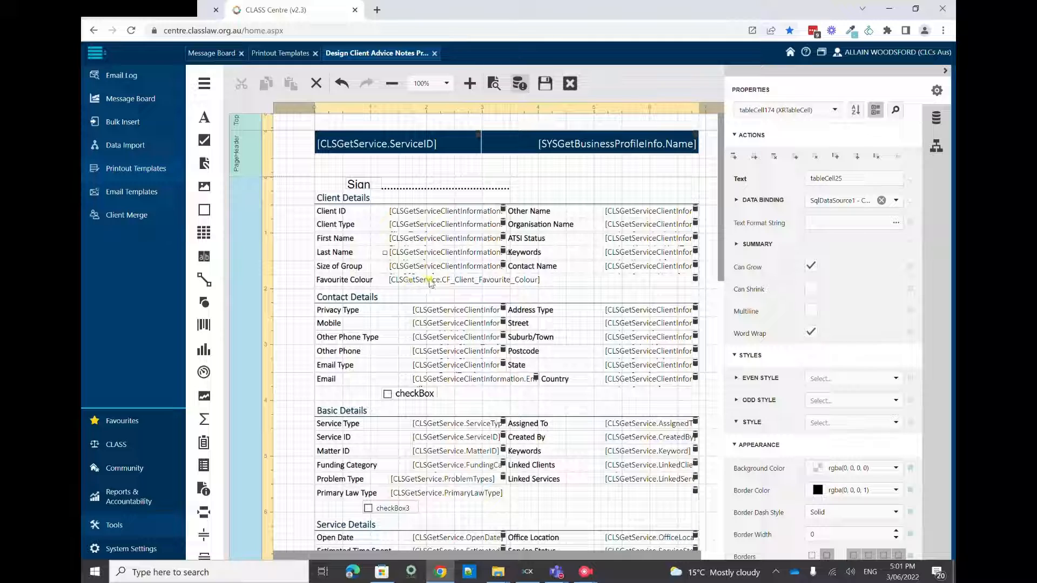
pyautogui.click(430, 281)
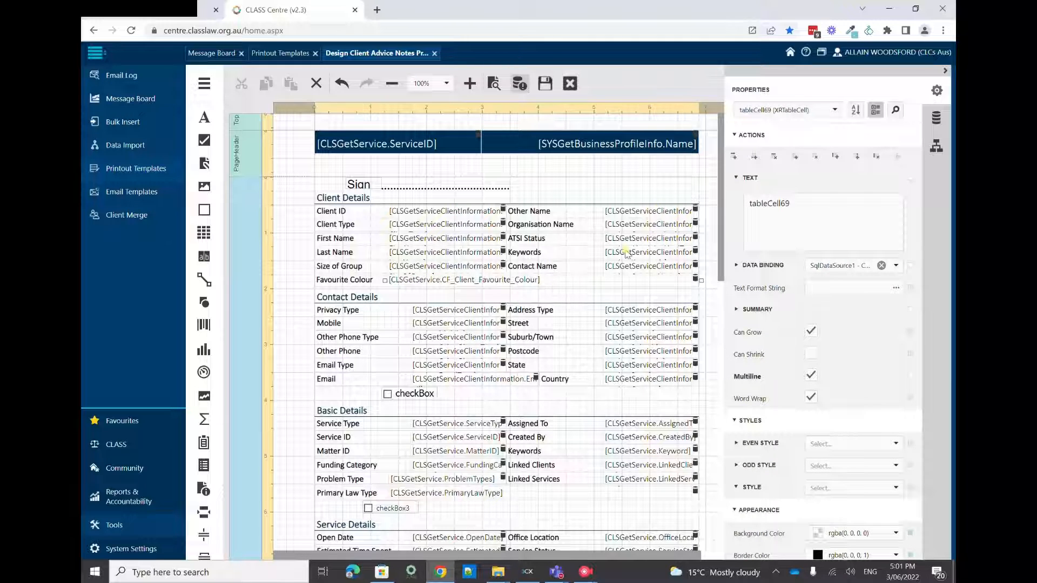
pyautogui.click(645, 225)
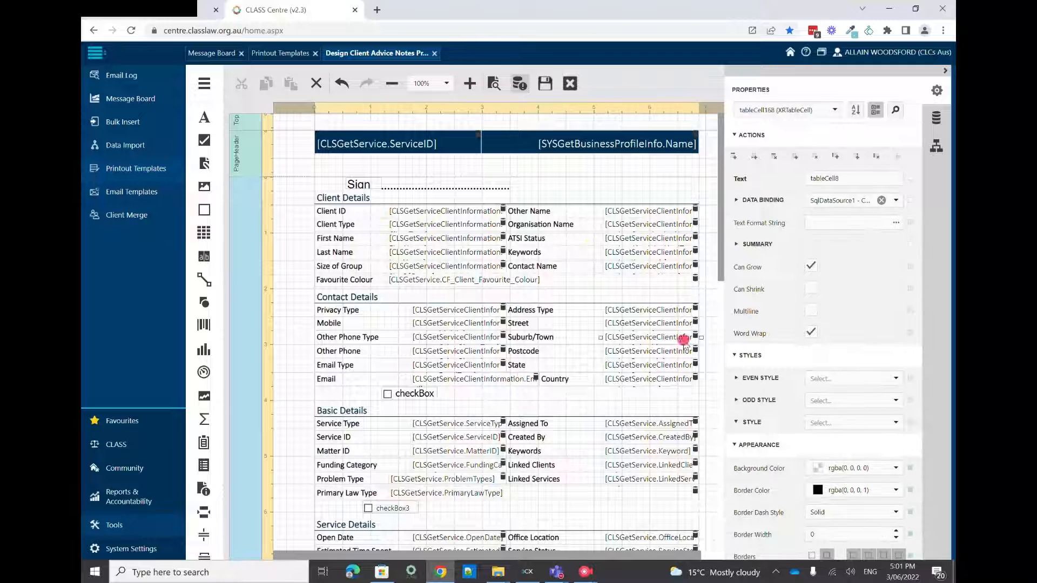
pyautogui.click(495, 267)
pyautogui.click(453, 241)
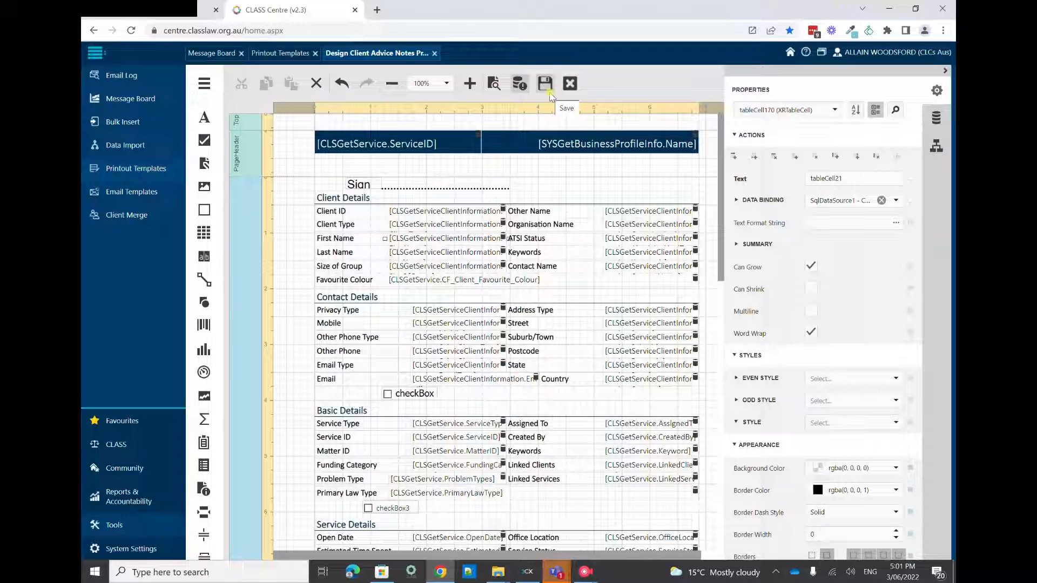
# Save the edited client advice notes template and dismiss the save confirmation
pyautogui.click(549, 94)
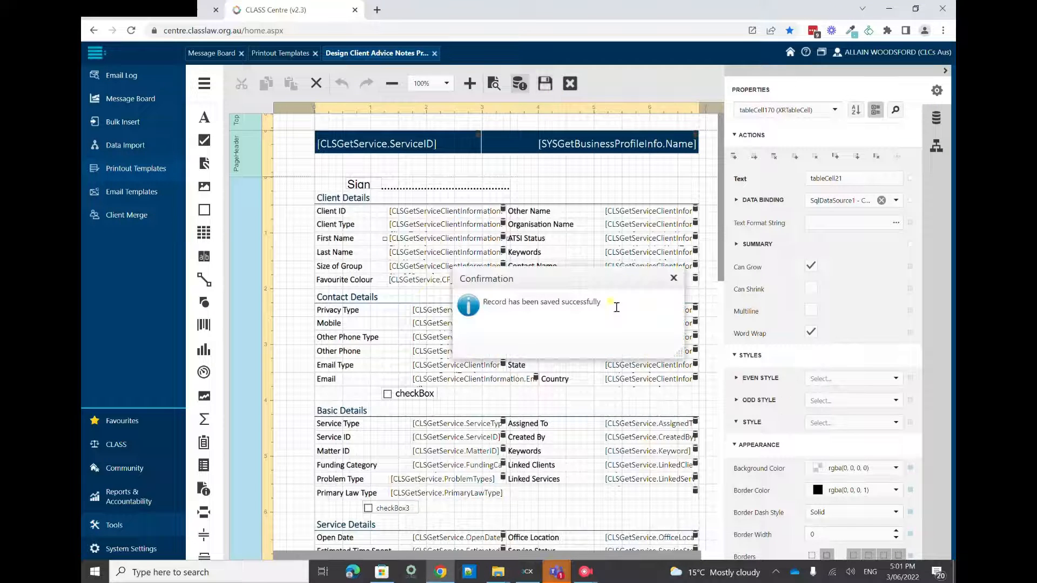
pyautogui.click(674, 278)
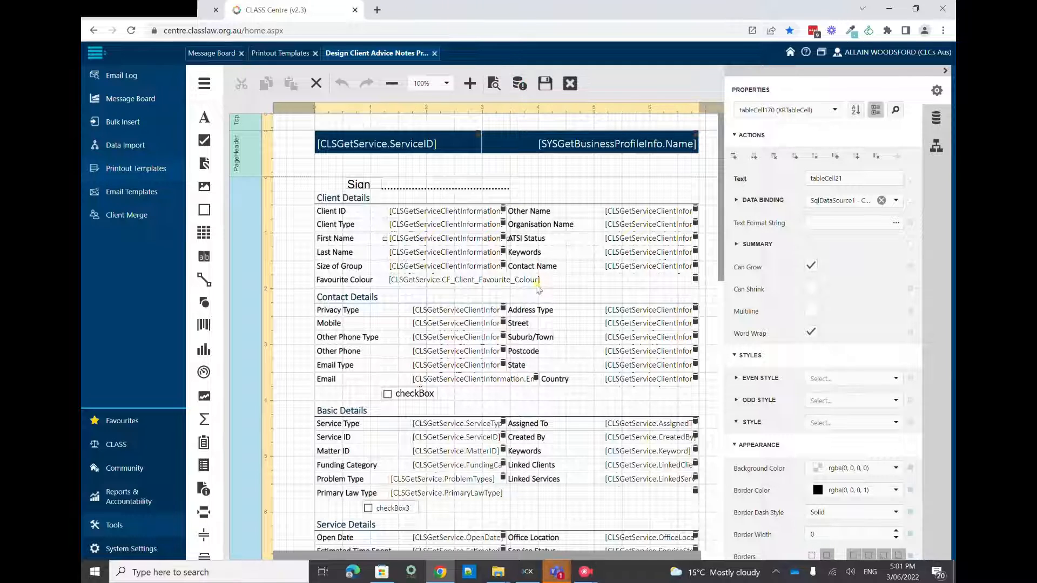
# Preview the printout to check the Favourite Colour row, and return to the template design
pyautogui.scroll(-10, 563, 283)
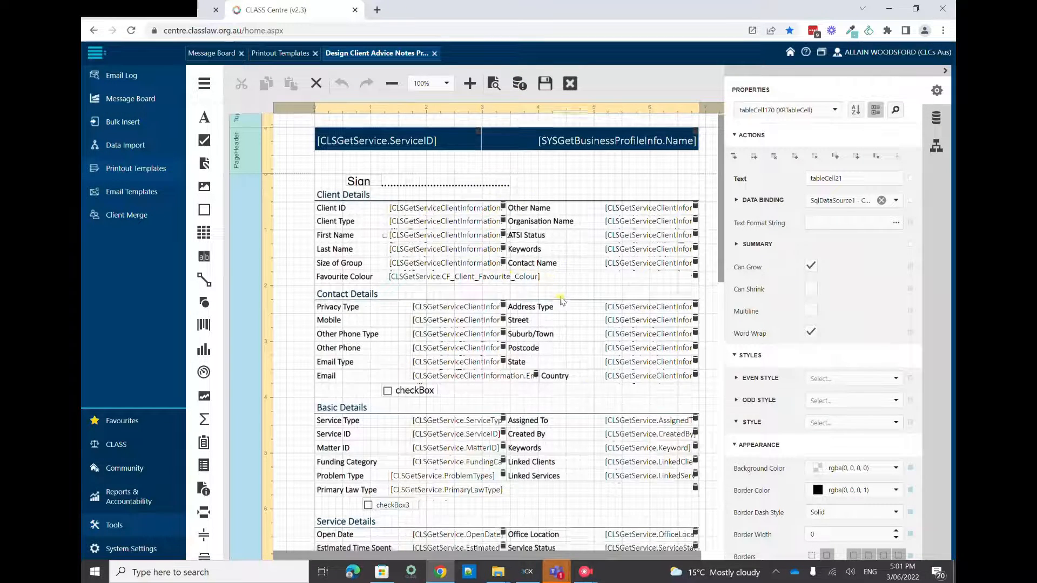
pyautogui.scroll(10, 565, 340)
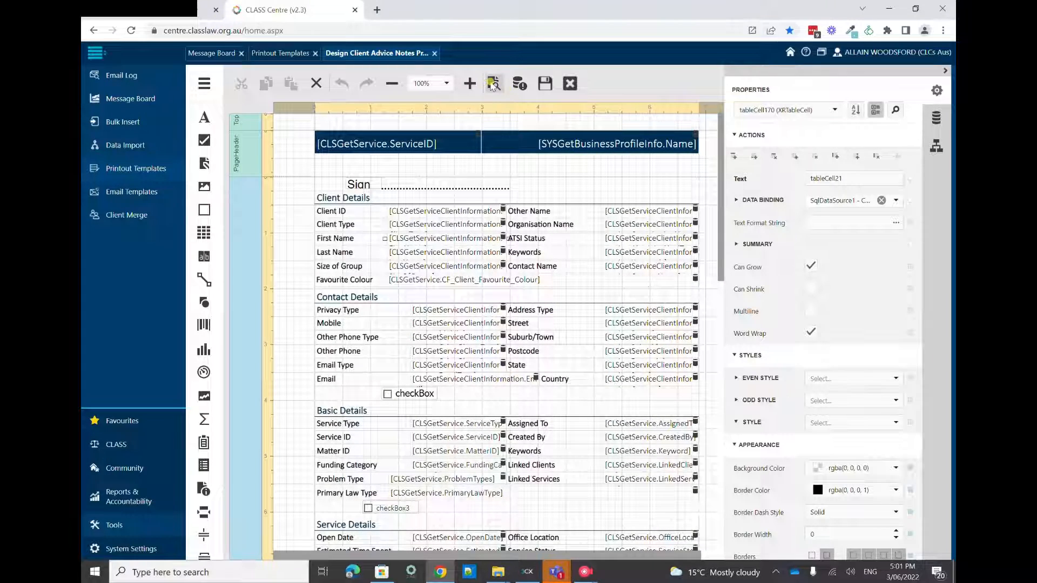
pyautogui.click(492, 84)
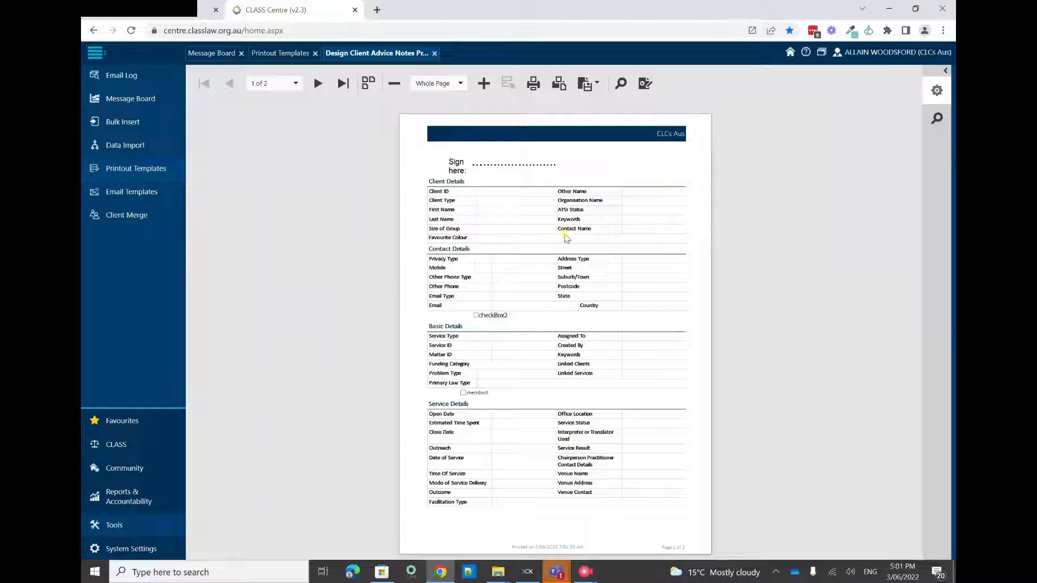
pyautogui.click(645, 83)
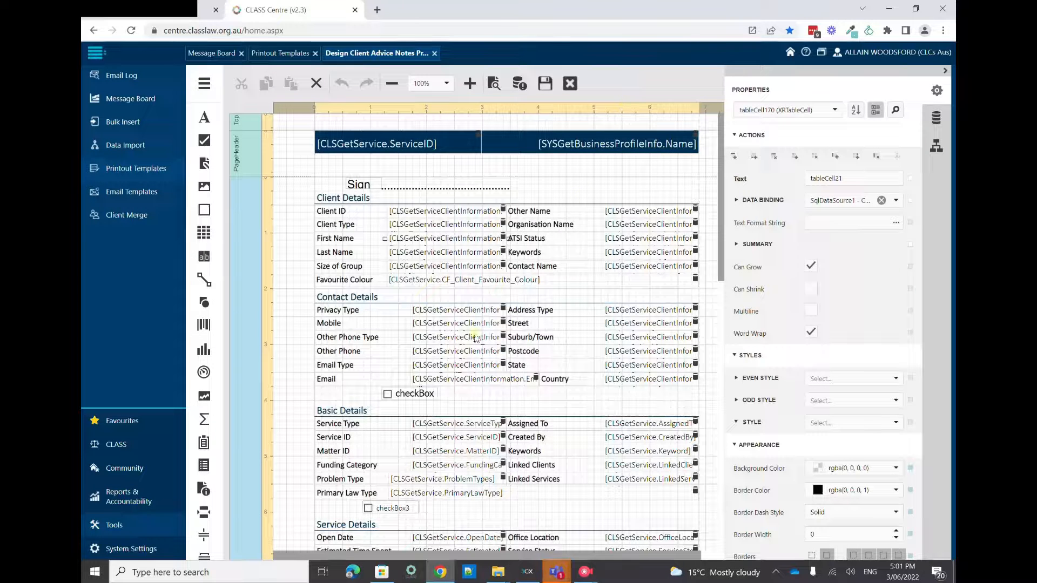
# Delete the checkbox between the Contact Details table and the Basic Details heading
pyautogui.scroll(-1, 540, 227)
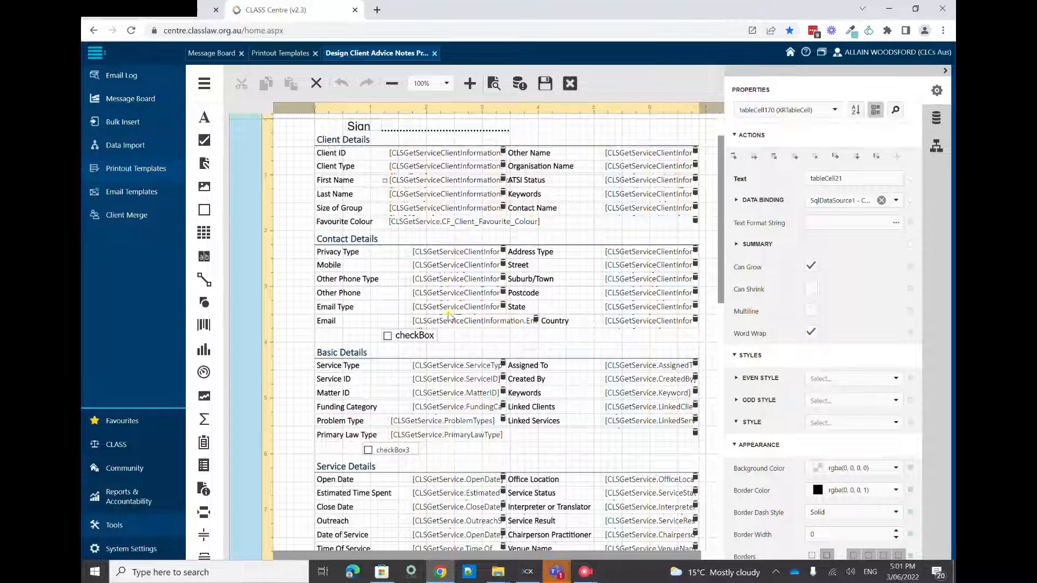
pyautogui.scroll(1, 454, 314)
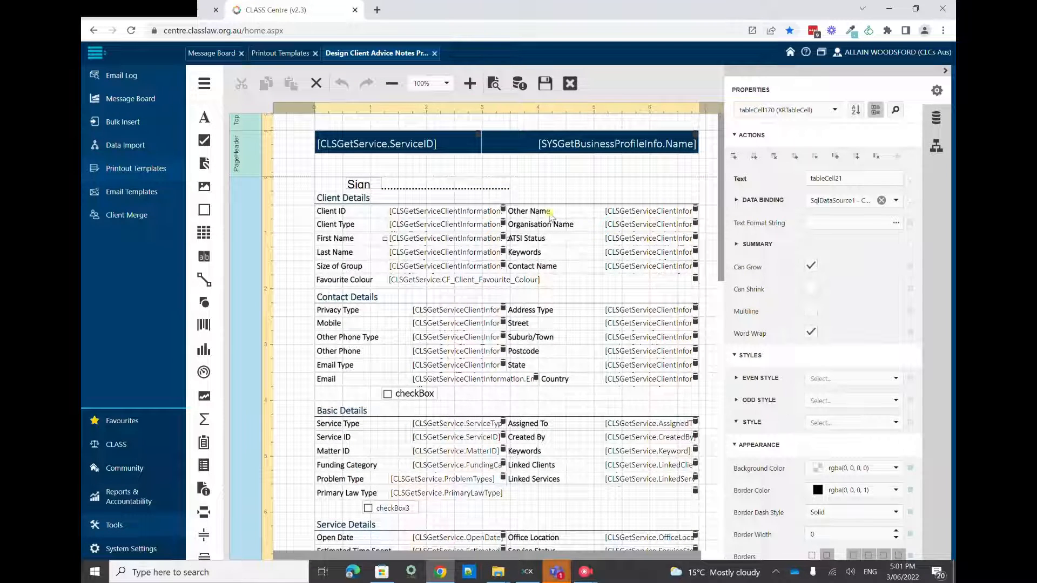
pyautogui.click(547, 211)
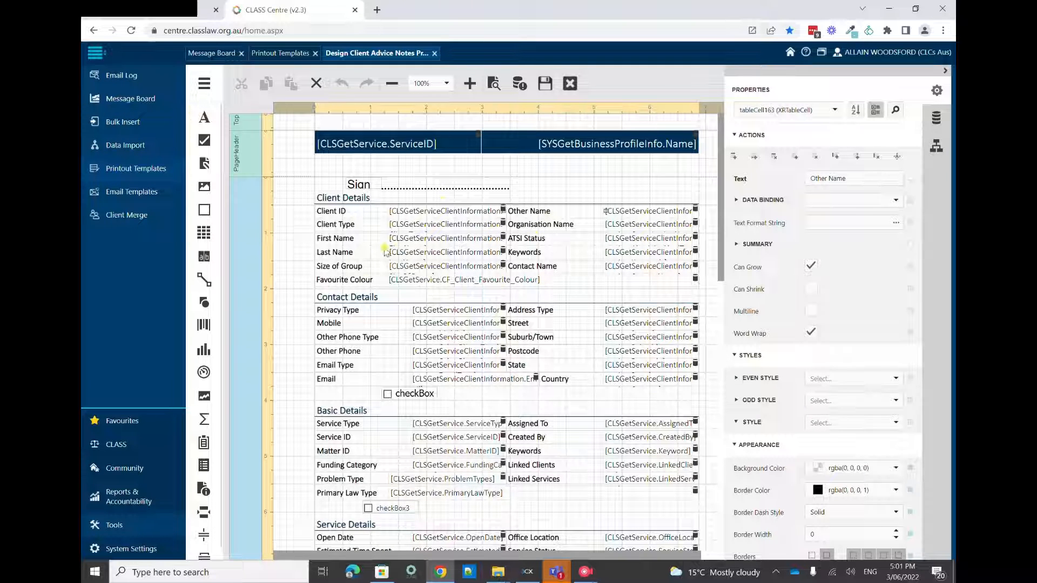
pyautogui.scroll(-1, 351, 302)
pyautogui.click(308, 286)
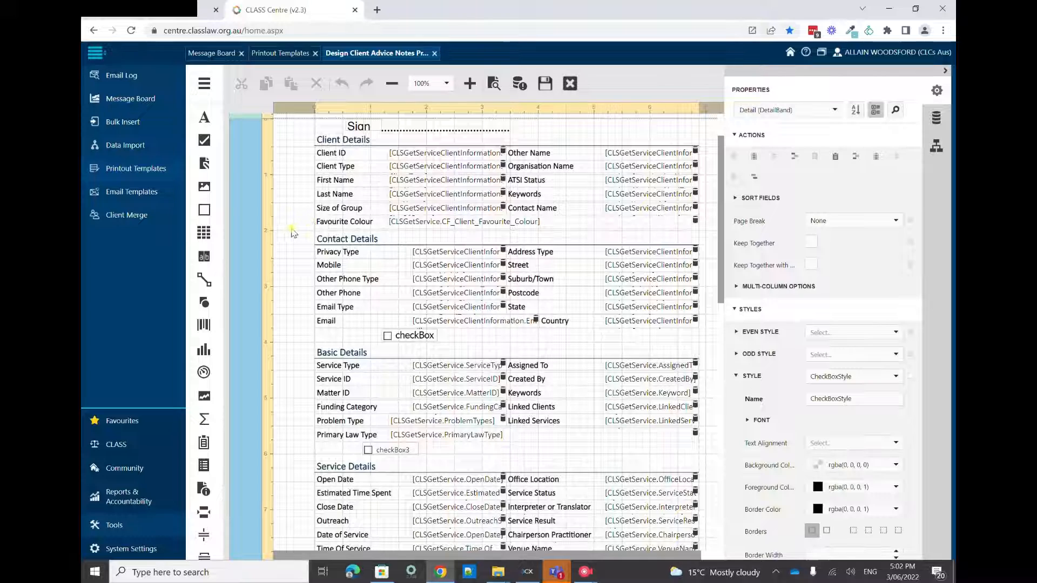
pyautogui.moveTo(292, 234); pyautogui.dragTo(308, 257)
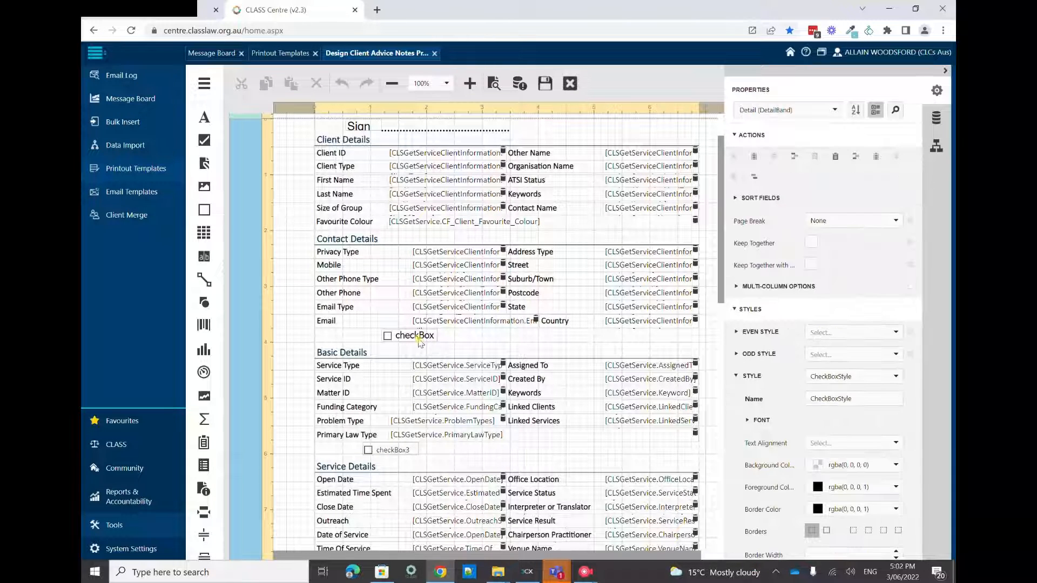
pyautogui.click(414, 336)
pyautogui.click(317, 84)
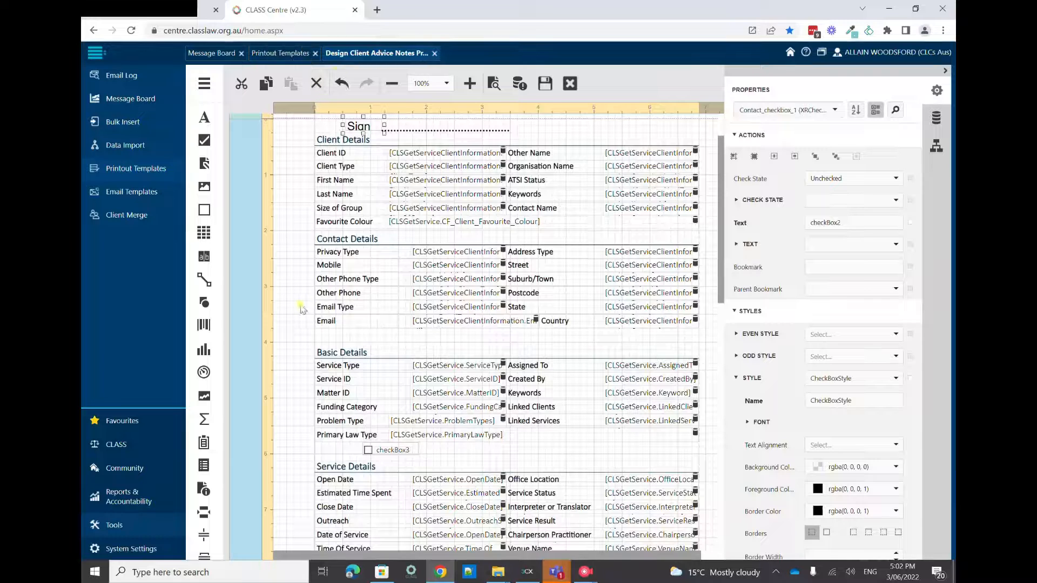
# Try moving the Contact Details heading and table together down over the Basic Details table, and undo the move
pyautogui.click(284, 302)
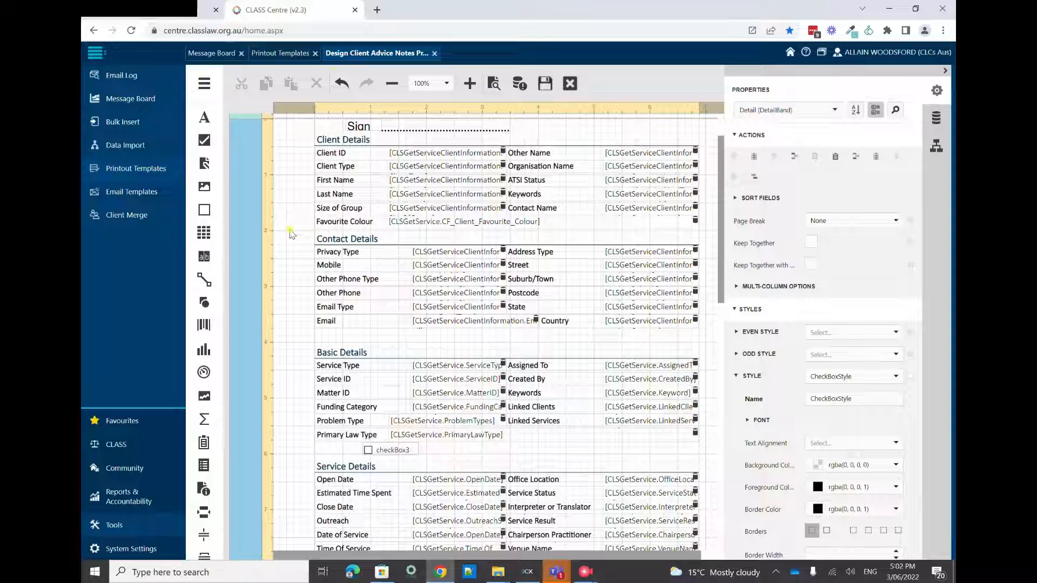
pyautogui.moveTo(290, 232); pyautogui.dragTo(710, 340)
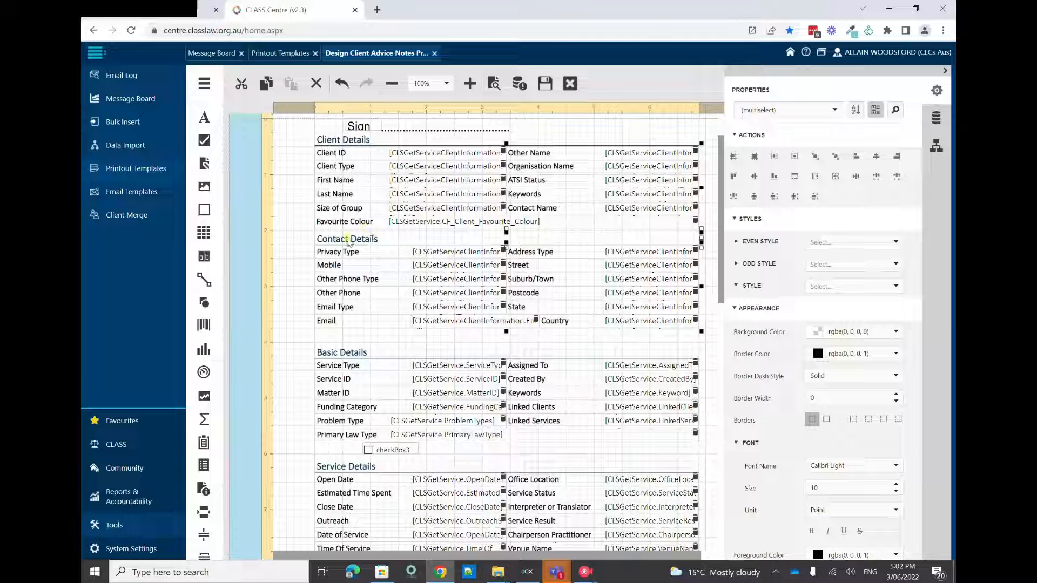
pyautogui.click(308, 326)
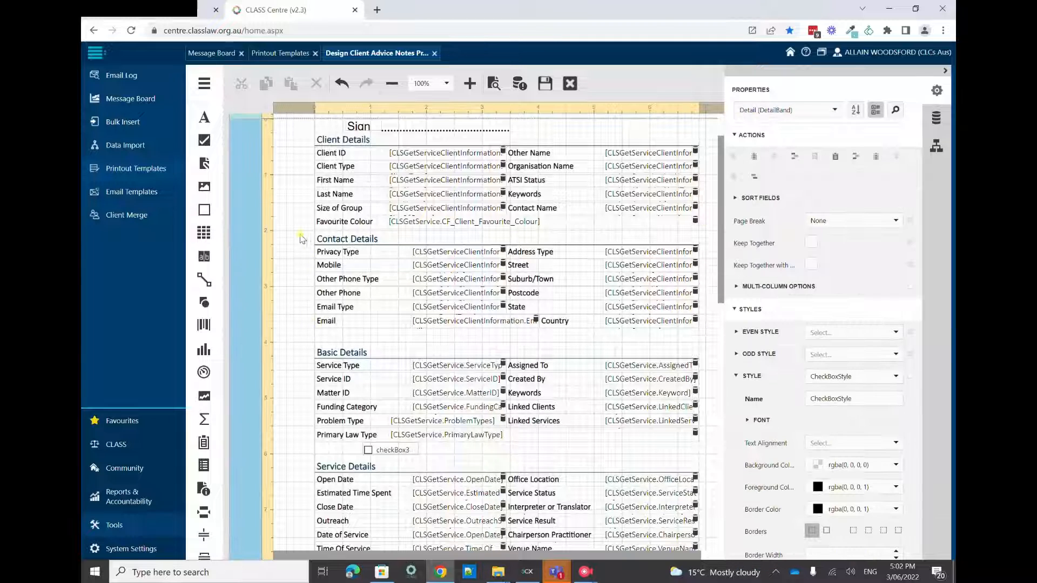
pyautogui.moveTo(297, 231); pyautogui.dragTo(713, 330)
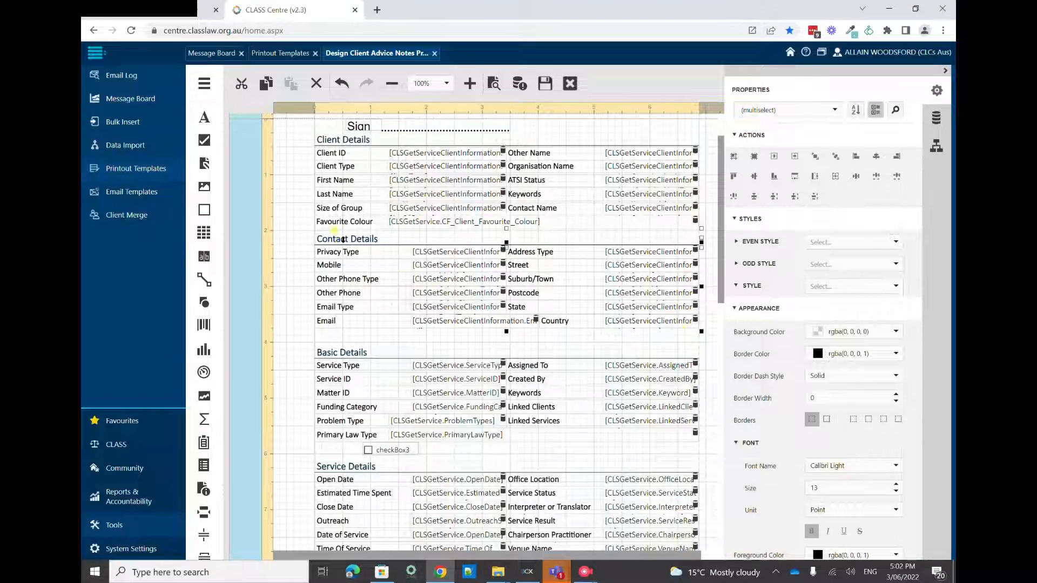
pyautogui.moveTo(361, 244)
pyautogui.mouseDown()
pyautogui.moveTo(362, 279)
pyautogui.moveTo(356, 235)
pyautogui.moveTo(362, 244)
pyautogui.mouseUp()
pyautogui.scroll(-2, 378, 280)
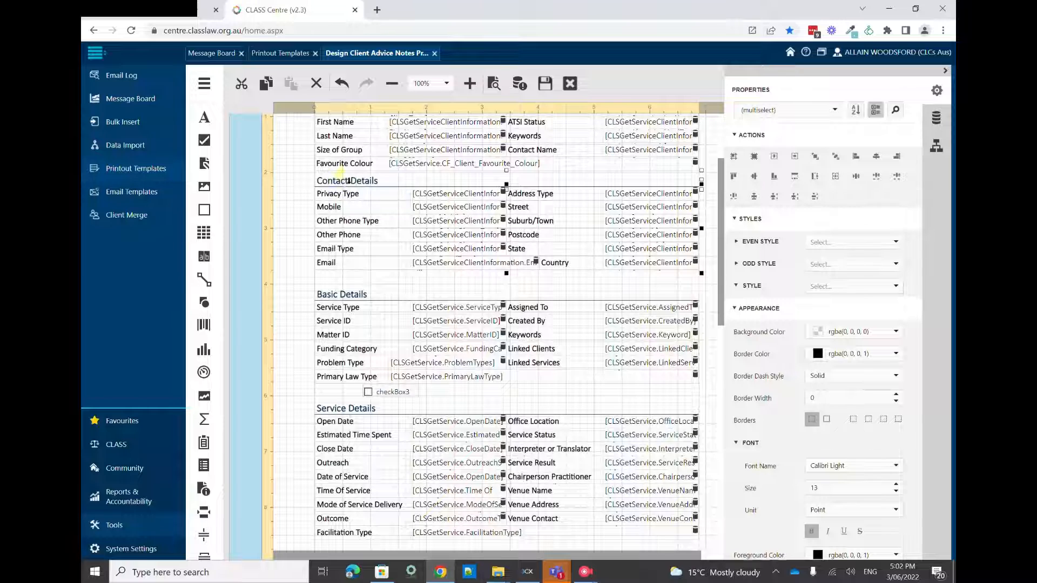
pyautogui.moveTo(349, 181); pyautogui.dragTo(352, 300)
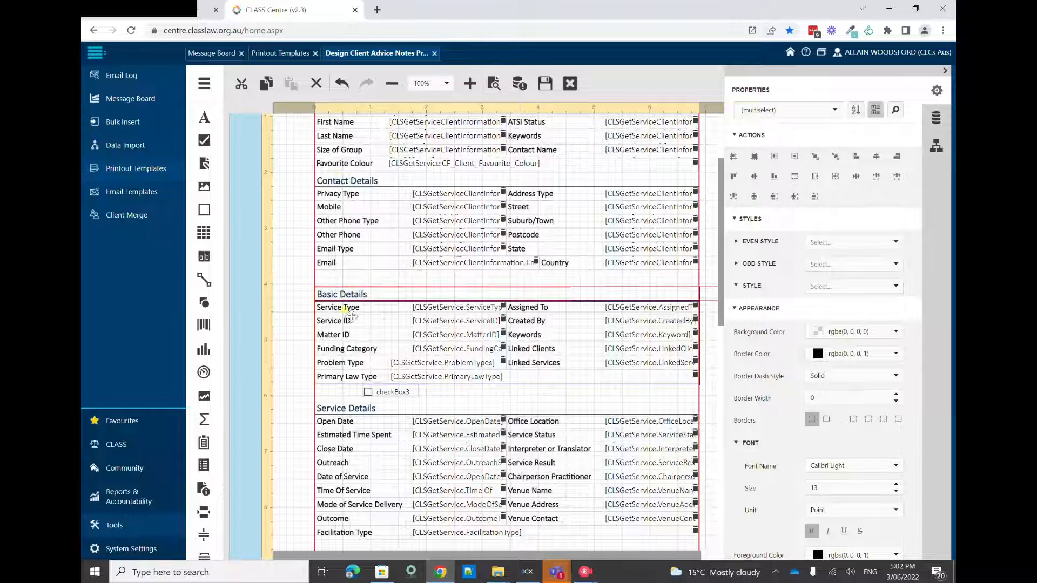
pyautogui.moveTo(335, 355); pyautogui.dragTo(335, 355)
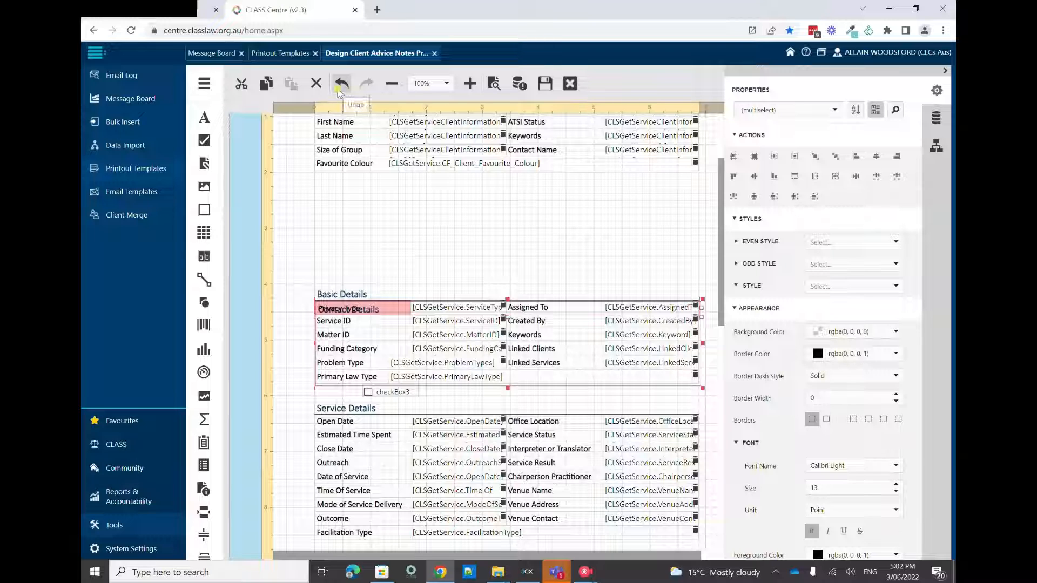
pyautogui.click(338, 91)
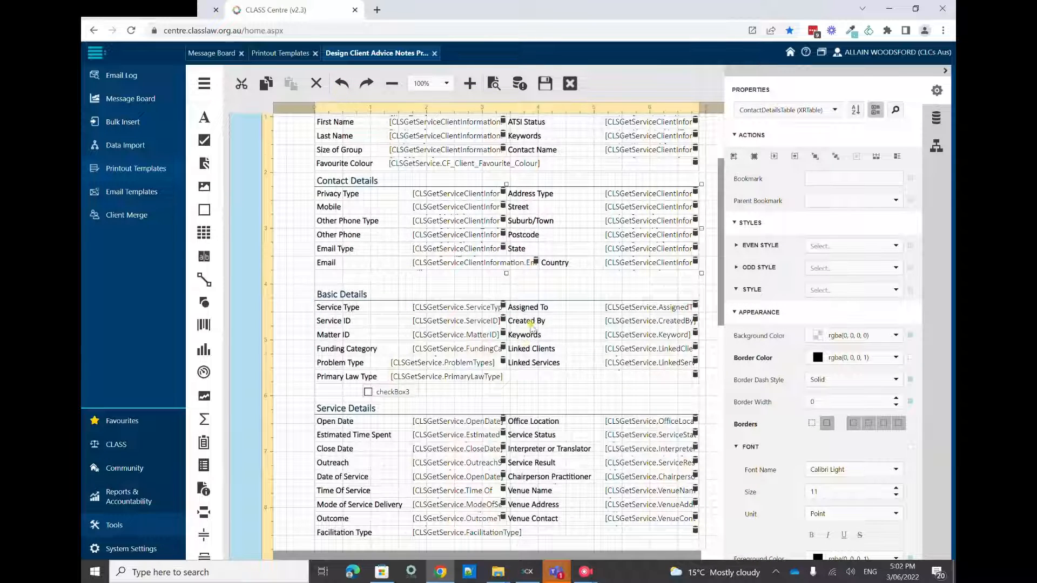
pyautogui.scroll(2, 532, 324)
pyautogui.moveTo(583, 575)
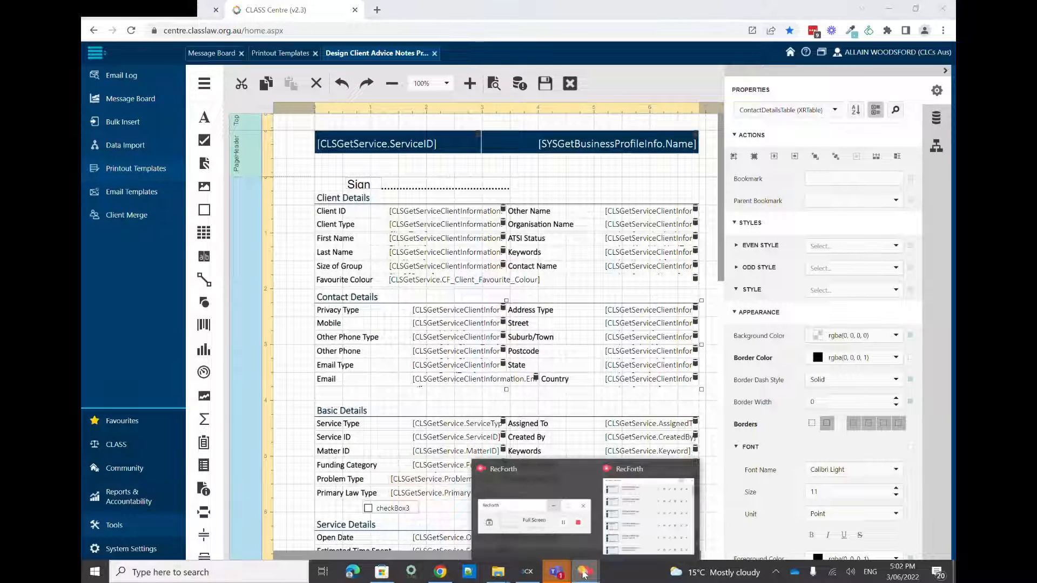